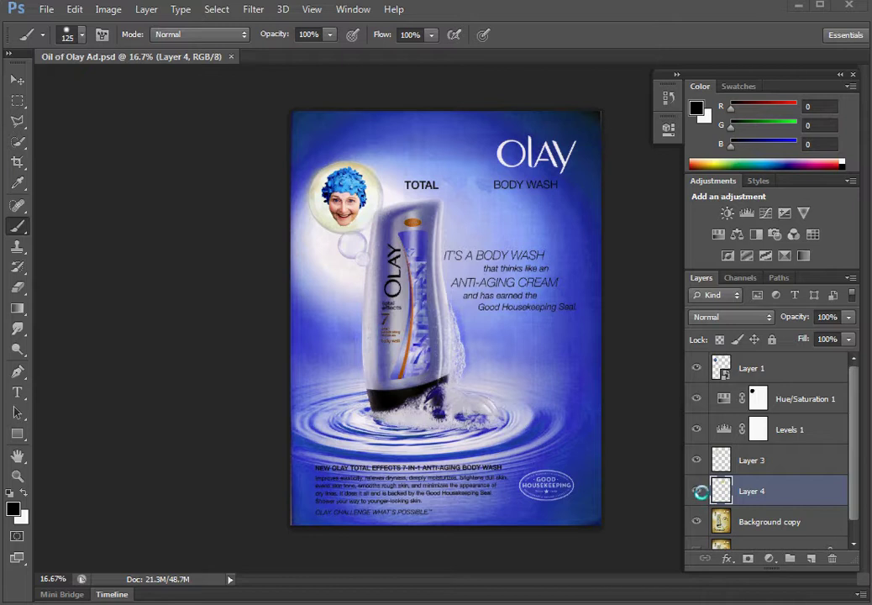
Hide Layer 4 to reveal the original heading and select the Background copy layer.
{"action": "left_click", "coordinate": [696, 490]}
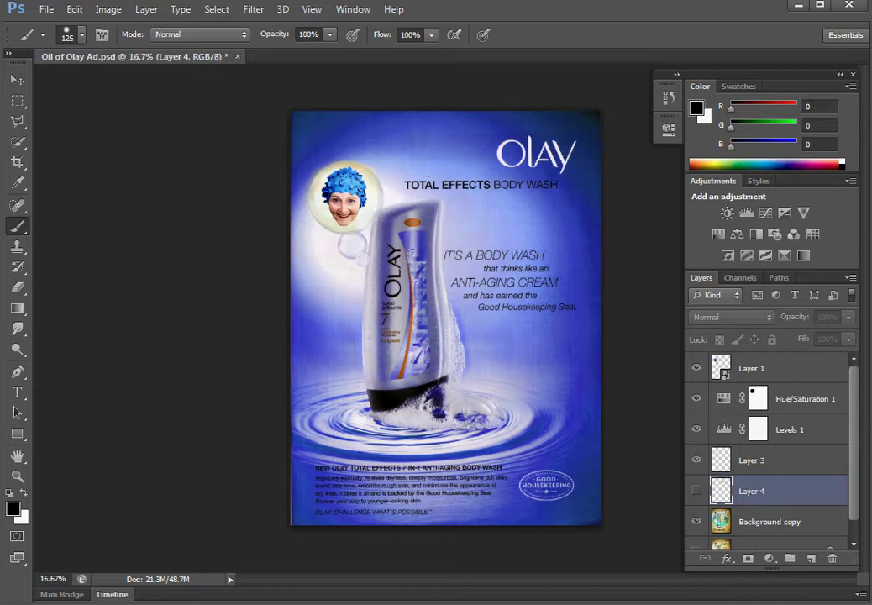
{"action": "left_click", "coordinate": [742, 521]}
{"action": "left_click", "coordinate": [745, 490]}
{"action": "left_click", "coordinate": [696, 490]}
{"action": "left_click", "coordinate": [749, 519]}
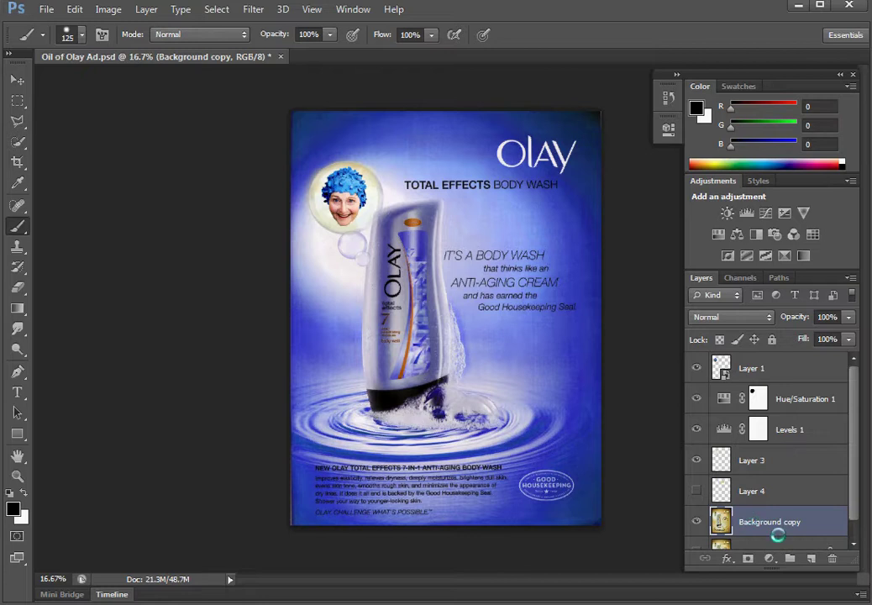
{"action": "left_click", "coordinate": [16, 100]}
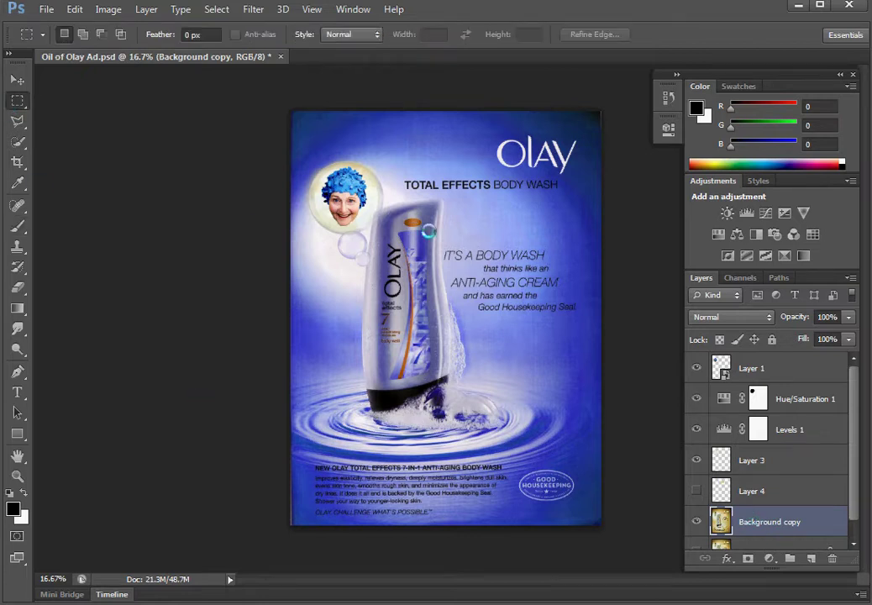
Marquee the TOTAL EFFECTS BODY WASH heading and copy it to a new layer with Layer Via Copy.
{"action": "left_click_drag", "start_coordinate": [391, 163], "coordinate": [592, 214]}
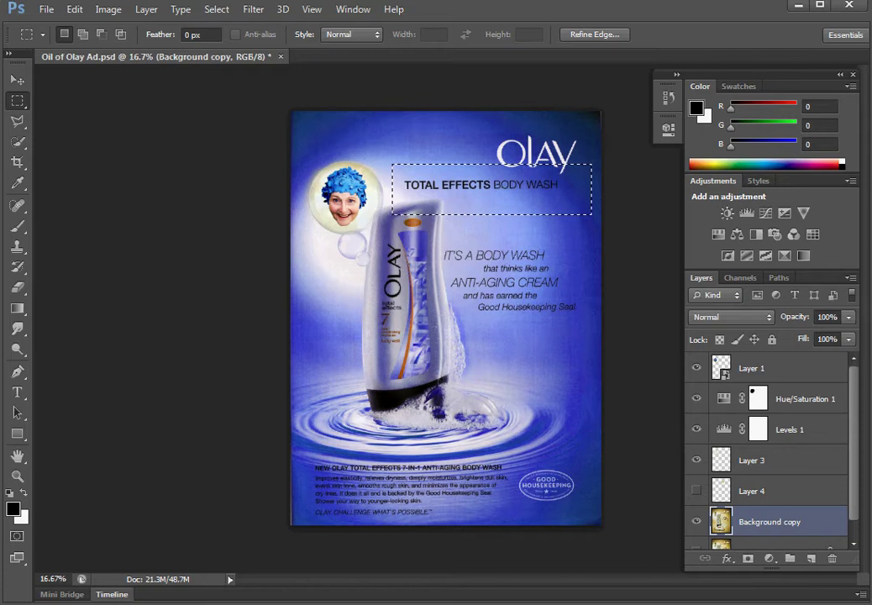
{"action": "left_click", "coordinate": [146, 9]}
{"action": "mouse_move", "coordinate": [155, 27]}
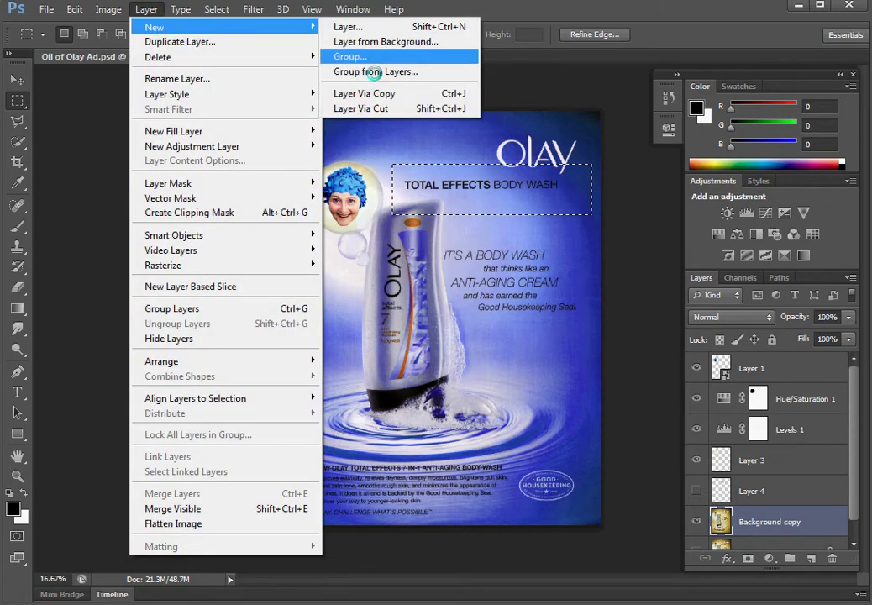
{"action": "left_click", "coordinate": [368, 93]}
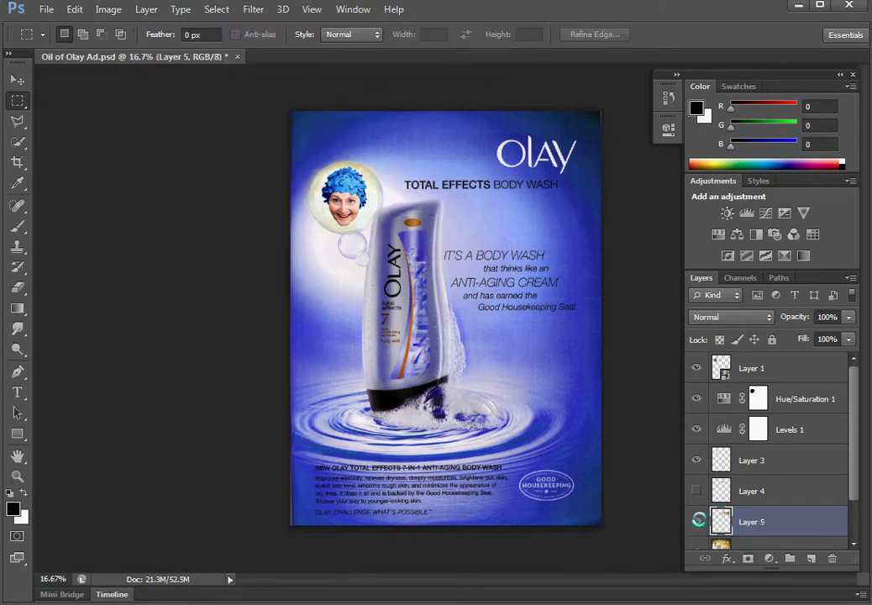
{"action": "left_click", "coordinate": [697, 546]}
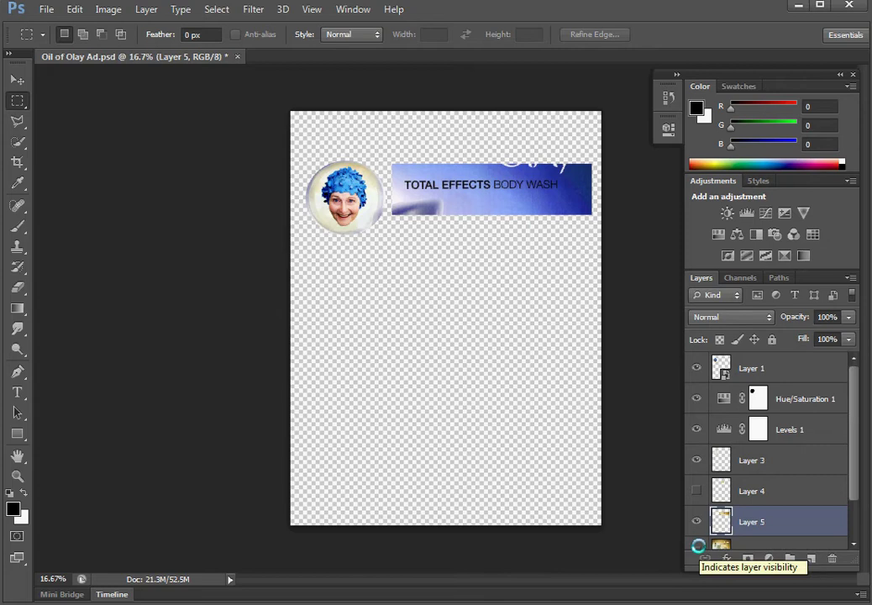
{"action": "left_click", "coordinate": [698, 546]}
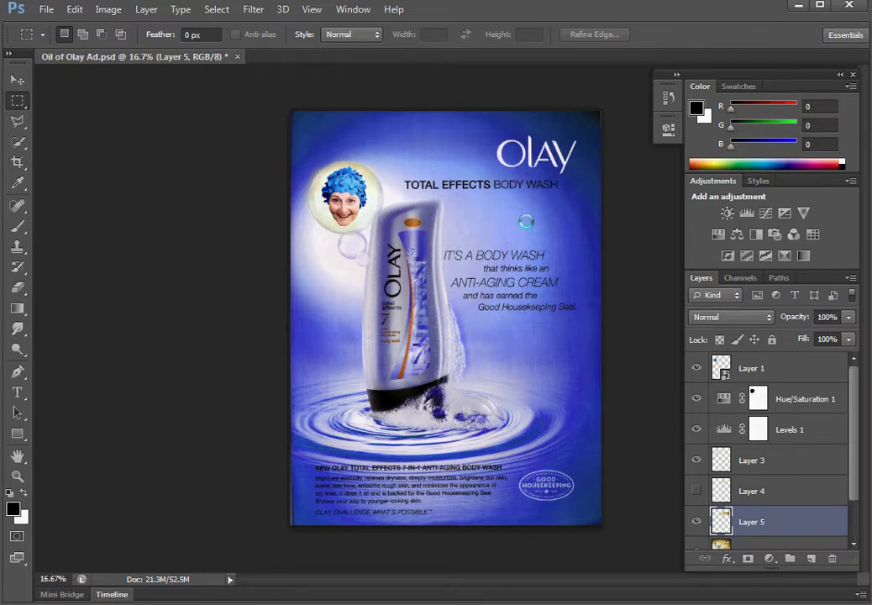
Zoom in on the heading and Magic Wand-select the TOTAL letters, Shift-adding each.
{"action": "left_click", "coordinate": [17, 143]}
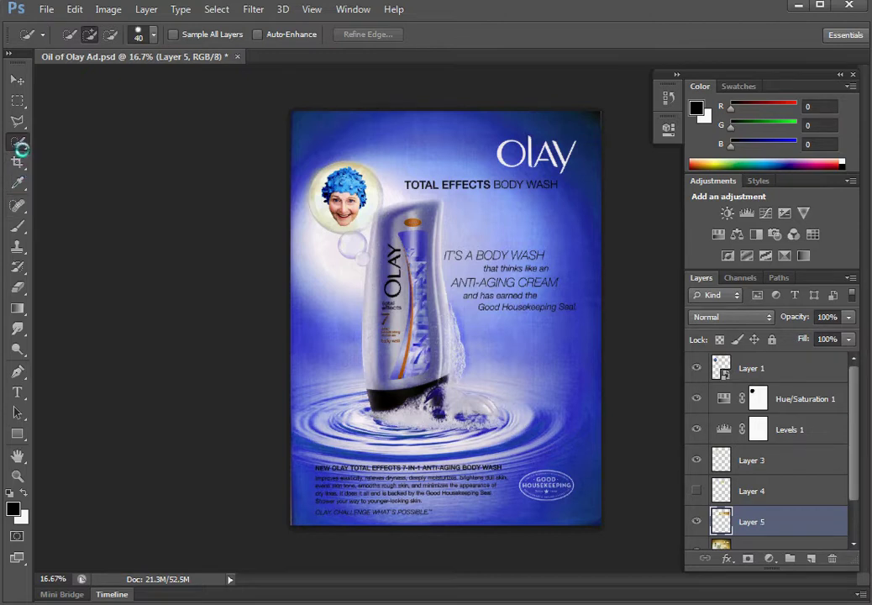
{"action": "left_click_drag", "start_coordinate": [17, 141], "coordinate": [51, 126]}
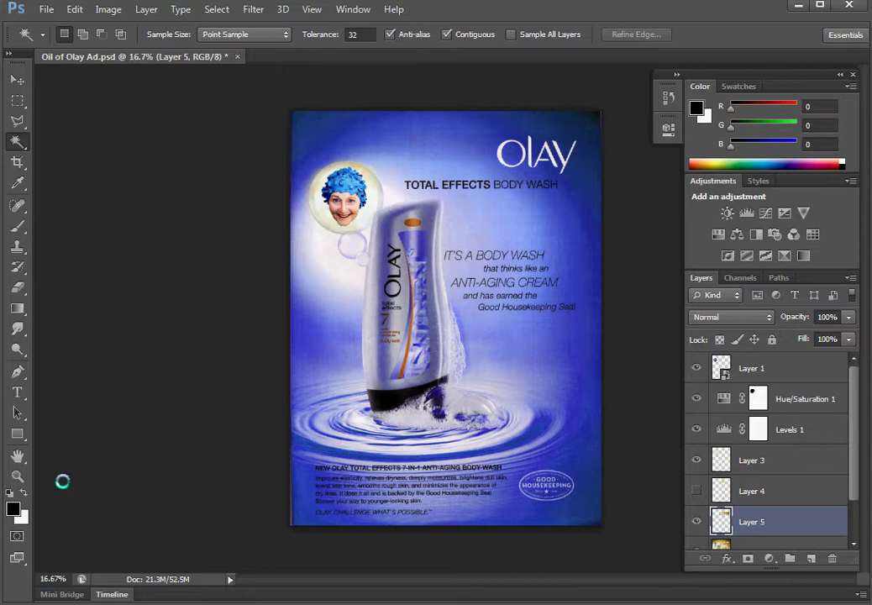
{"action": "left_click", "coordinate": [16, 475]}
{"action": "left_click_drag", "start_coordinate": [361, 160], "coordinate": [515, 179]}
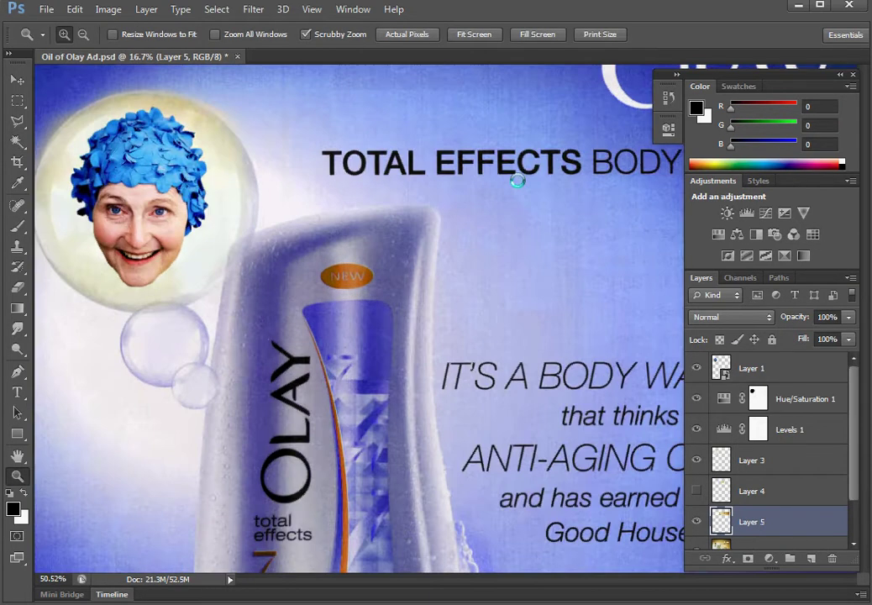
{"action": "left_click", "coordinate": [17, 140]}
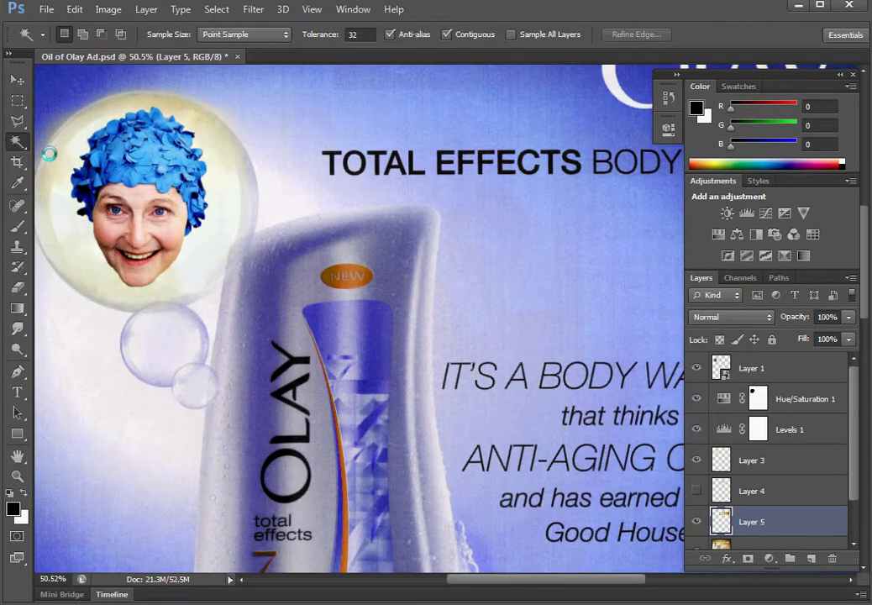
{"action": "left_click", "coordinate": [332, 161]}
{"action": "key", "text": "shift"}
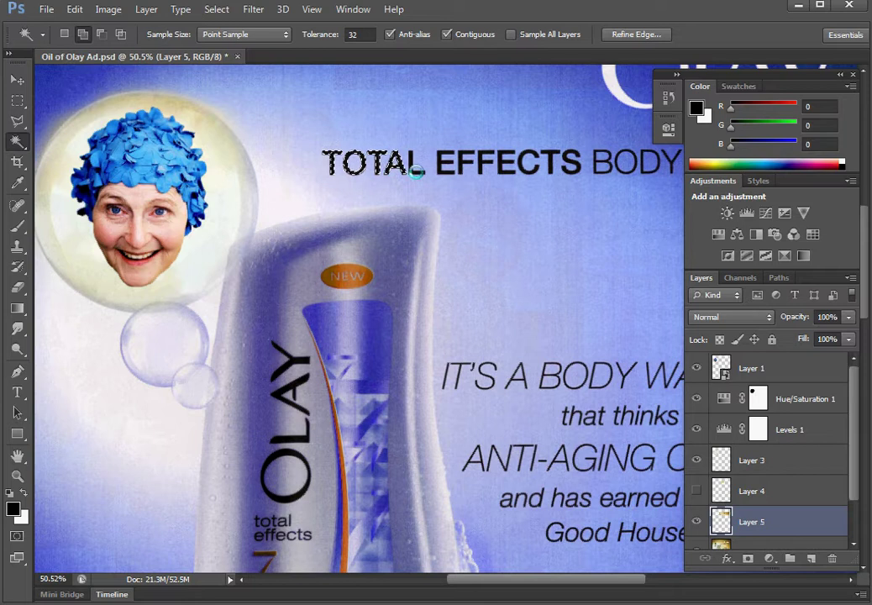
{"action": "left_click", "coordinate": [412, 168], "text": "shift"}
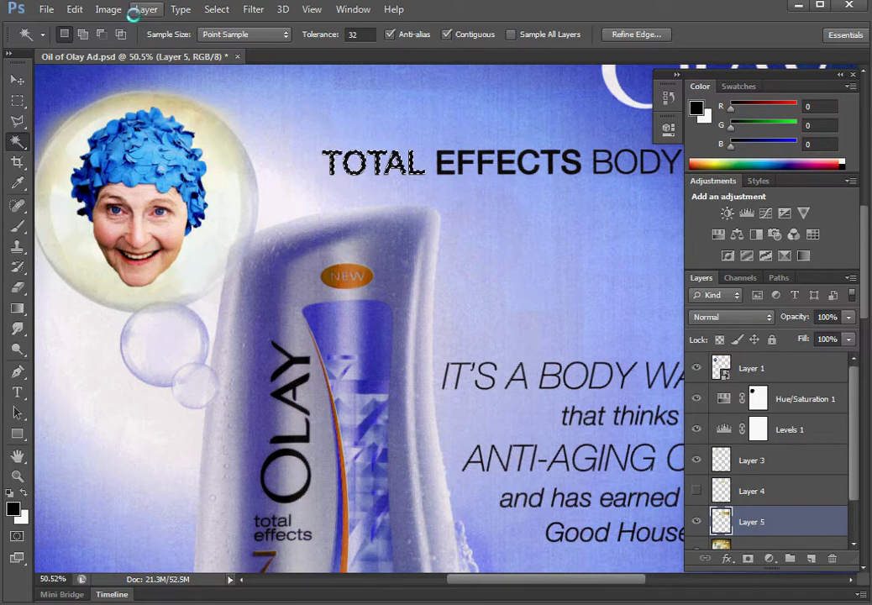
Try lifting the TOTAL letters about 40 px with the bottom layer hidden, then undo.
{"action": "left_click", "coordinate": [17, 79]}
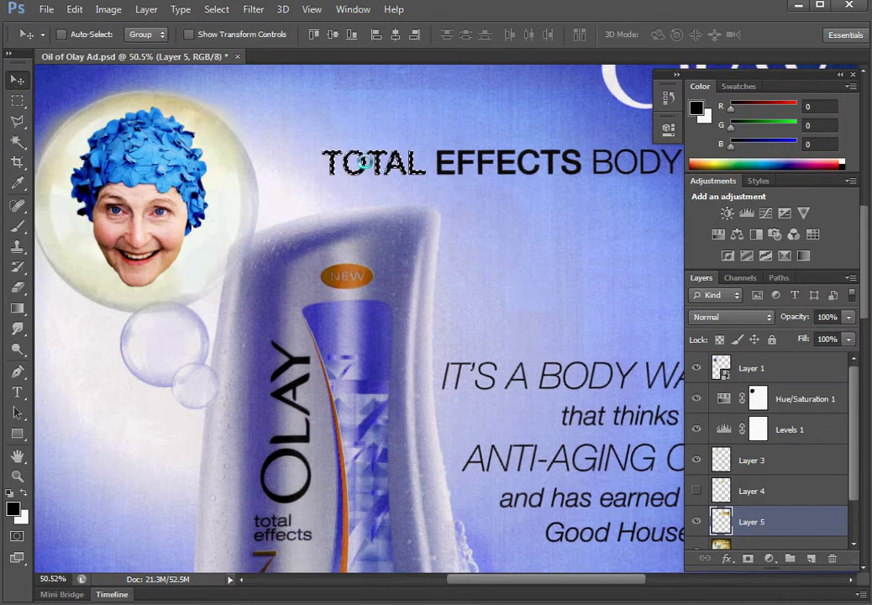
{"action": "left_click_drag", "start_coordinate": [369, 164], "coordinate": [369, 132]}
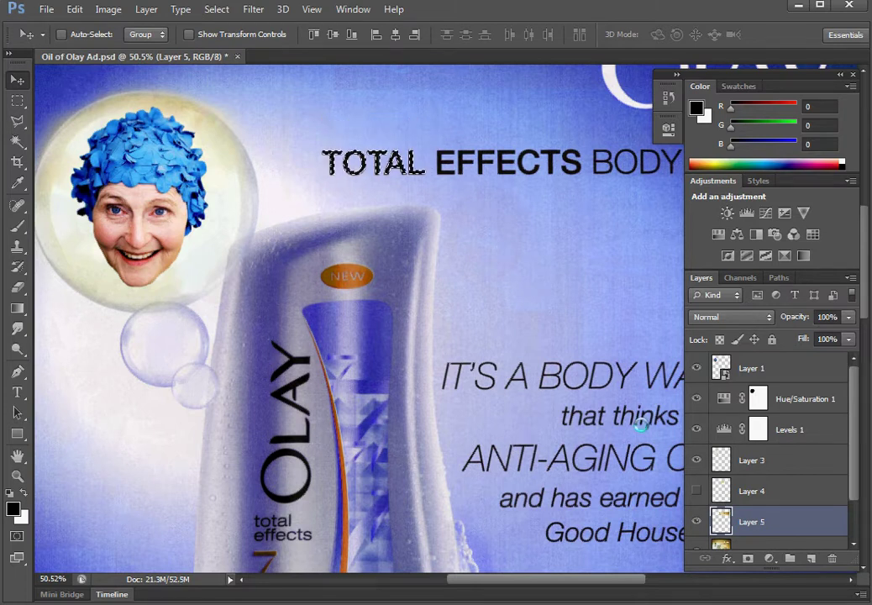
{"action": "left_click", "coordinate": [697, 546]}
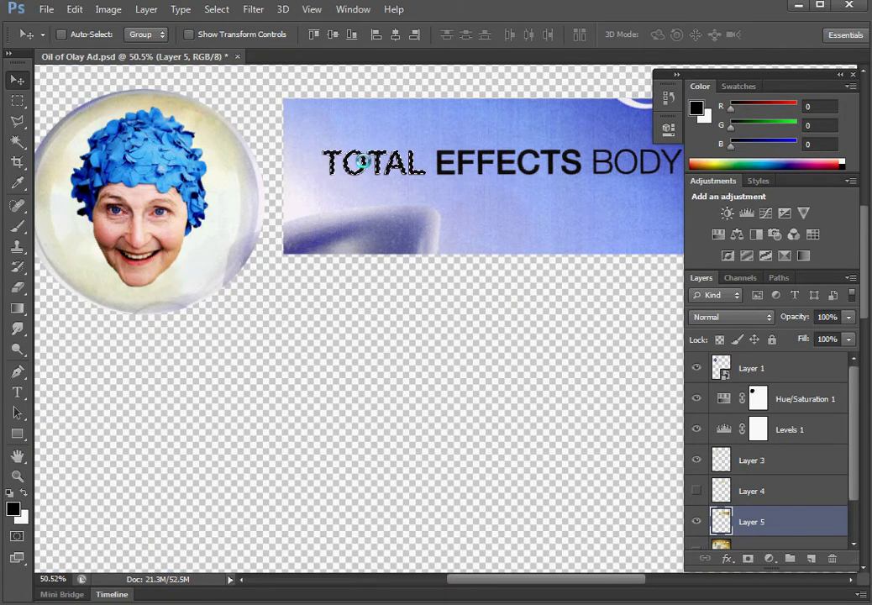
{"action": "left_click_drag", "start_coordinate": [363, 156], "coordinate": [366, 122]}
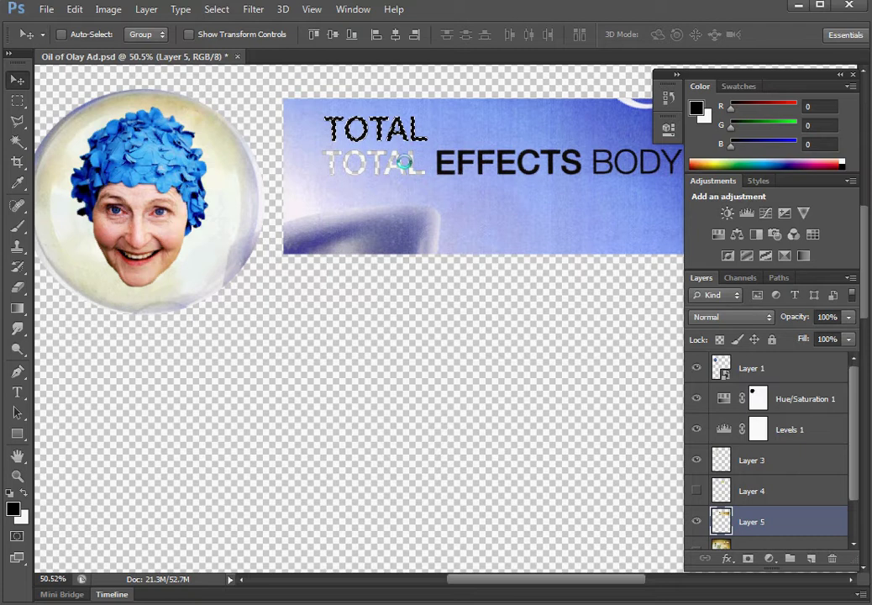
{"action": "key", "text": "ctrl+z"}
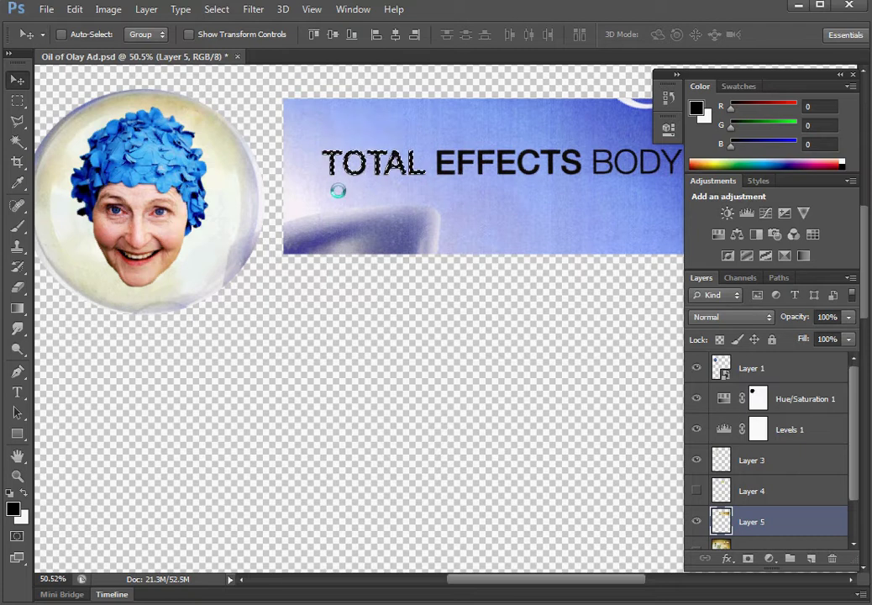
Clear the selection and lasso the word TOTAL with the Content-Aware Move Tool.
{"action": "left_click", "coordinate": [17, 100]}
{"action": "left_click", "coordinate": [290, 149]}
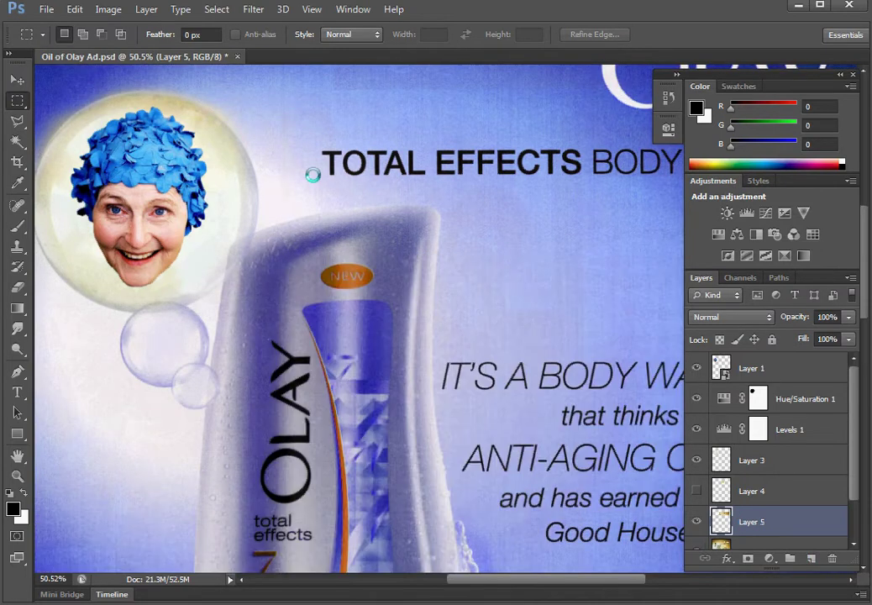
{"action": "left_click", "coordinate": [16, 204]}
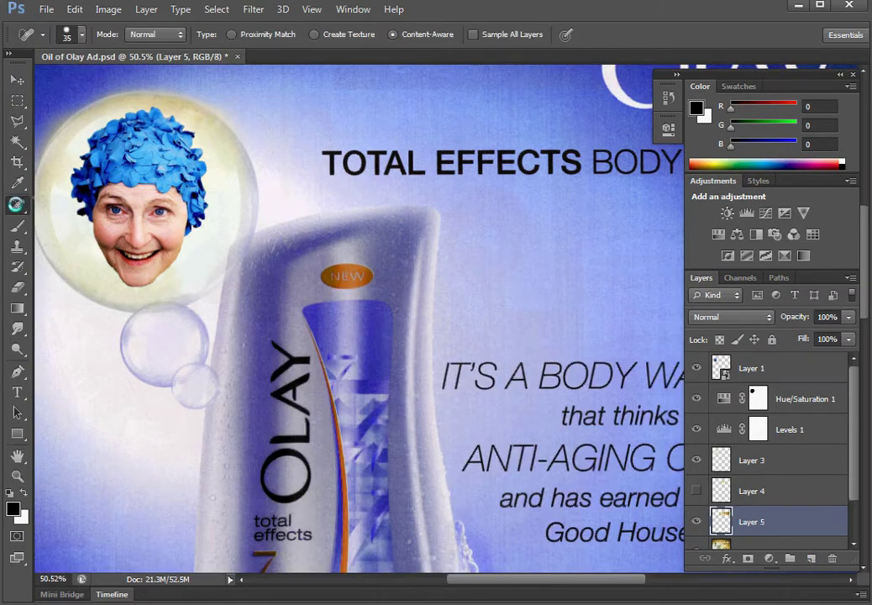
{"action": "right_click", "coordinate": [16, 204]}
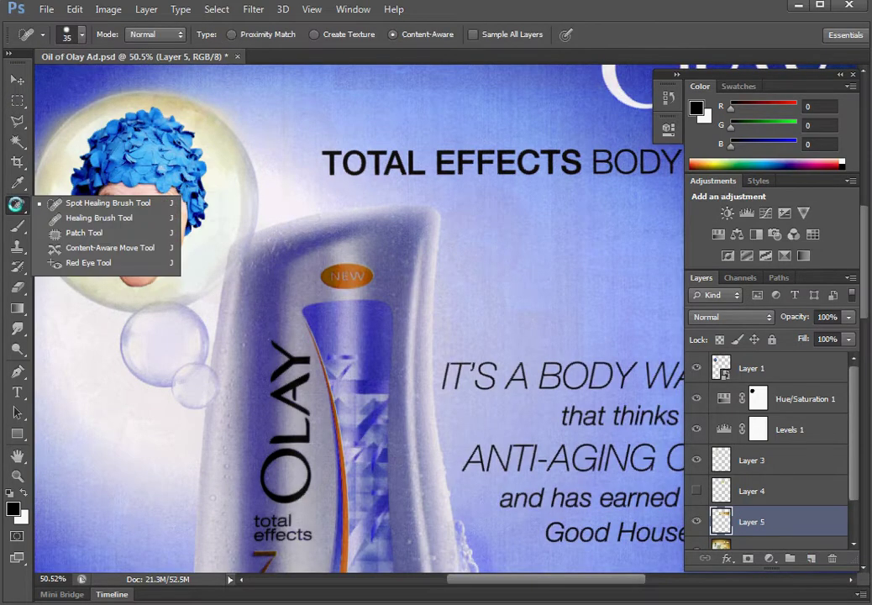
{"action": "left_click", "coordinate": [82, 248]}
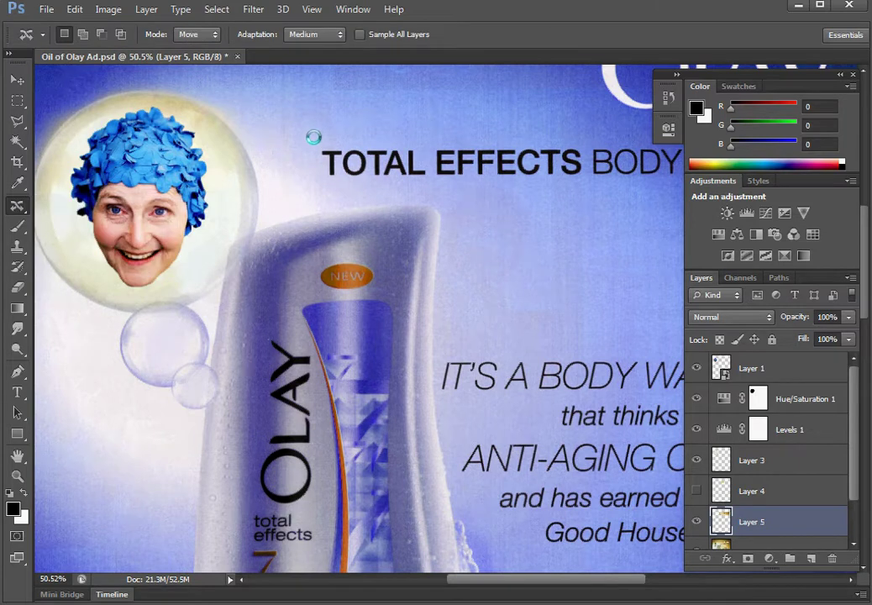
{"action": "mouse_move", "coordinate": [317, 134]}
{"action": "left_mouse_down"}
{"action": "mouse_move", "coordinate": [307, 165]}
{"action": "mouse_move", "coordinate": [316, 185]}
{"action": "mouse_move", "coordinate": [359, 200]}
{"action": "mouse_move", "coordinate": [430, 185]}
{"action": "mouse_move", "coordinate": [433, 152]}
{"action": "mouse_move", "coordinate": [422, 139]}
{"action": "mouse_move", "coordinate": [321, 134]}
{"action": "left_mouse_up"}
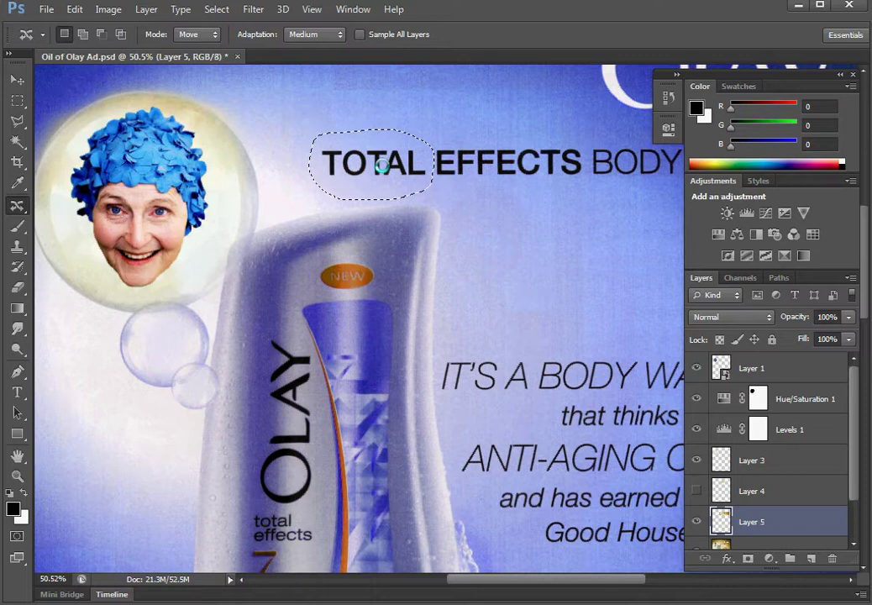
{"action": "left_click_drag", "start_coordinate": [380, 165], "coordinate": [382, 135]}
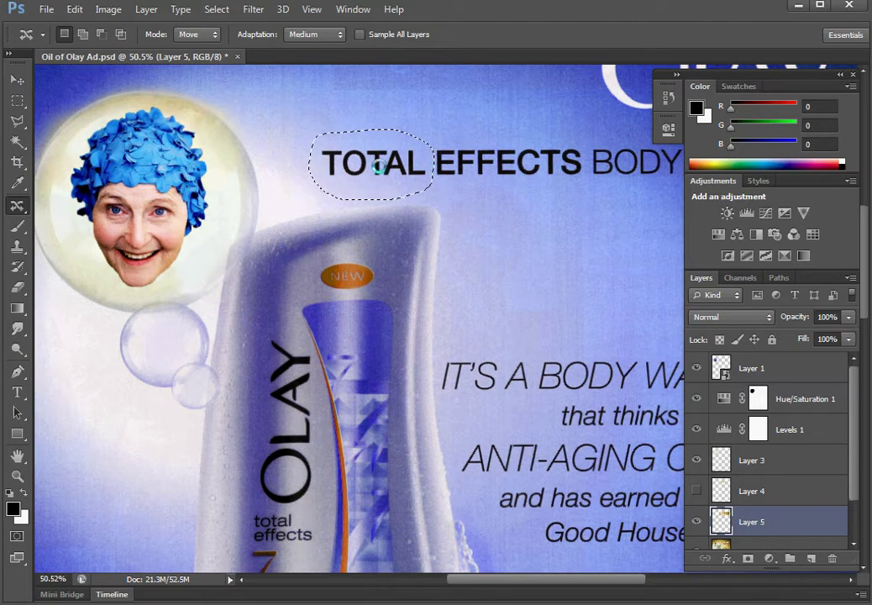
{"action": "right_click", "coordinate": [15, 205]}
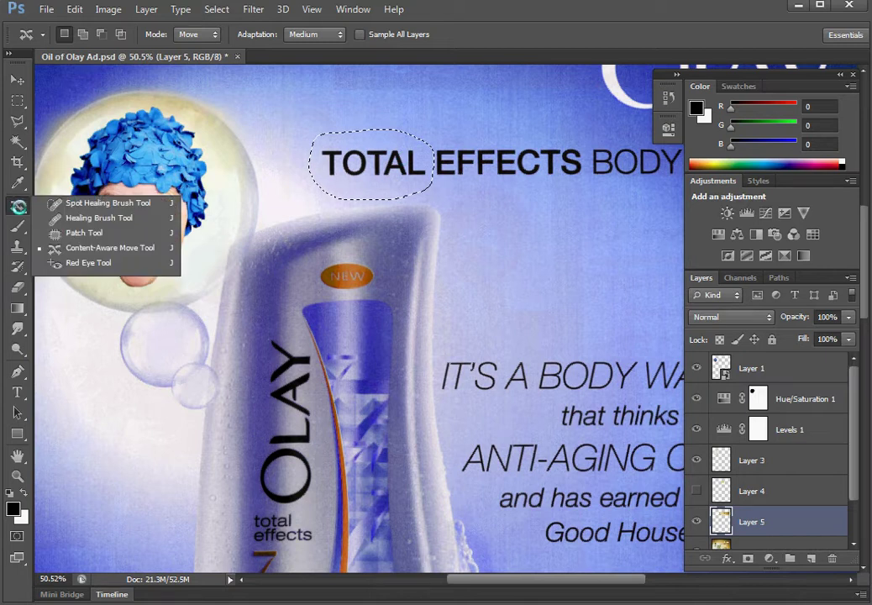
Deselect and paint out the letters of TOTAL with the Spot Healing Brush.
{"action": "left_click", "coordinate": [55, 204]}
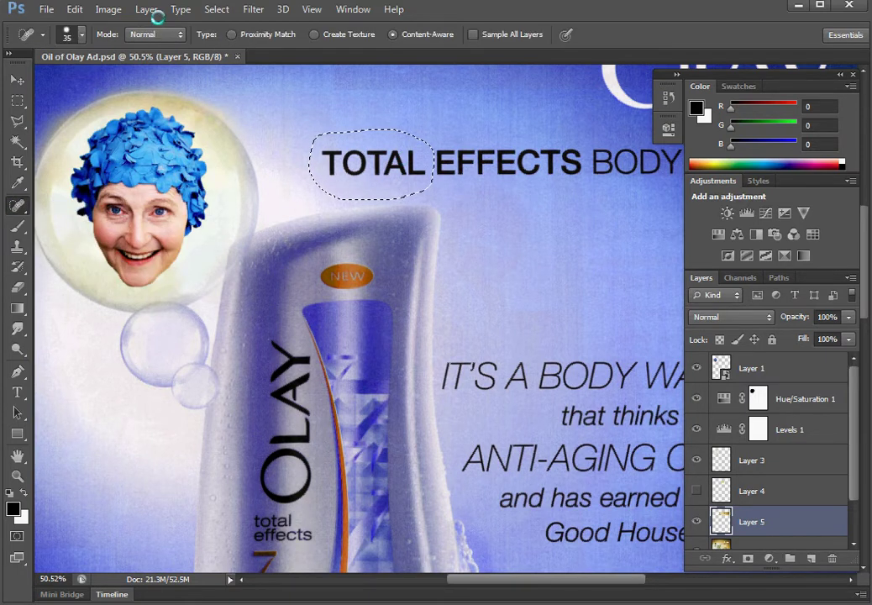
{"action": "left_click", "coordinate": [216, 9]}
{"action": "left_click", "coordinate": [225, 40]}
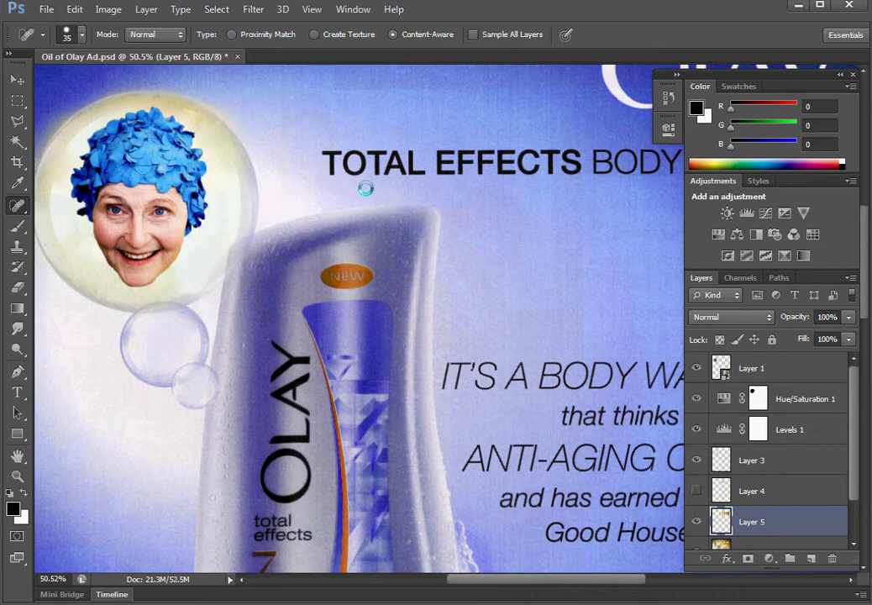
{"action": "mouse_move", "coordinate": [316, 152]}
{"action": "left_mouse_down"}
{"action": "mouse_move", "coordinate": [332, 154]}
{"action": "mouse_move", "coordinate": [333, 179]}
{"action": "left_mouse_up"}
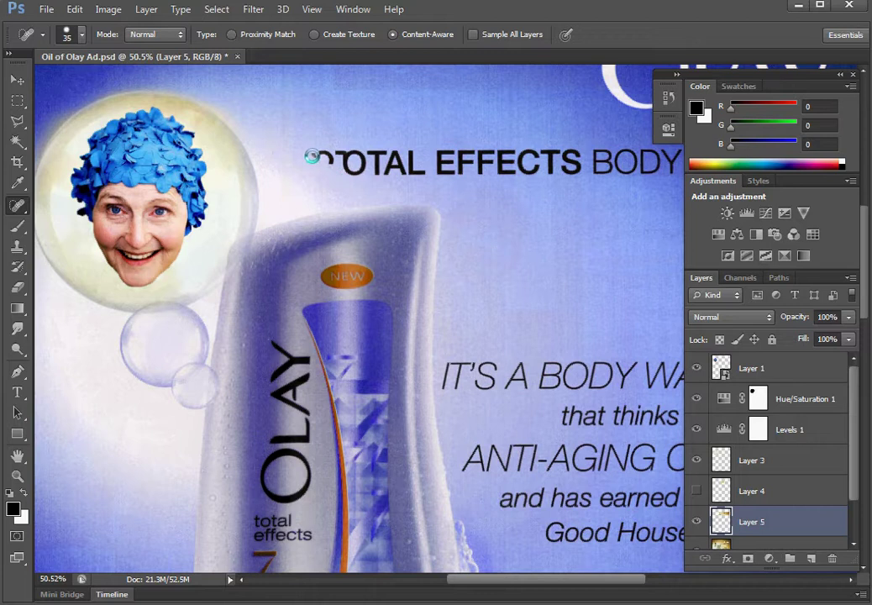
{"action": "mouse_move", "coordinate": [307, 157]}
{"action": "left_mouse_down"}
{"action": "mouse_move", "coordinate": [358, 156]}
{"action": "mouse_move", "coordinate": [356, 173]}
{"action": "mouse_move", "coordinate": [317, 153]}
{"action": "mouse_move", "coordinate": [352, 153]}
{"action": "mouse_move", "coordinate": [356, 180]}
{"action": "mouse_move", "coordinate": [337, 162]}
{"action": "mouse_move", "coordinate": [347, 189]}
{"action": "mouse_move", "coordinate": [361, 144]}
{"action": "mouse_move", "coordinate": [352, 148]}
{"action": "mouse_move", "coordinate": [367, 177]}
{"action": "mouse_move", "coordinate": [375, 157]}
{"action": "mouse_move", "coordinate": [389, 161]}
{"action": "mouse_move", "coordinate": [373, 175]}
{"action": "mouse_move", "coordinate": [381, 167]}
{"action": "mouse_move", "coordinate": [377, 181]}
{"action": "mouse_move", "coordinate": [372, 154]}
{"action": "mouse_move", "coordinate": [398, 168]}
{"action": "mouse_move", "coordinate": [374, 149]}
{"action": "mouse_move", "coordinate": [380, 188]}
{"action": "mouse_move", "coordinate": [395, 161]}
{"action": "mouse_move", "coordinate": [374, 168]}
{"action": "mouse_move", "coordinate": [373, 157]}
{"action": "mouse_move", "coordinate": [391, 185]}
{"action": "left_mouse_up"}
{"action": "mouse_move", "coordinate": [408, 144]}
{"action": "left_mouse_down"}
{"action": "mouse_move", "coordinate": [414, 171]}
{"action": "mouse_move", "coordinate": [400, 170]}
{"action": "mouse_move", "coordinate": [401, 181]}
{"action": "mouse_move", "coordinate": [400, 154]}
{"action": "left_mouse_up"}
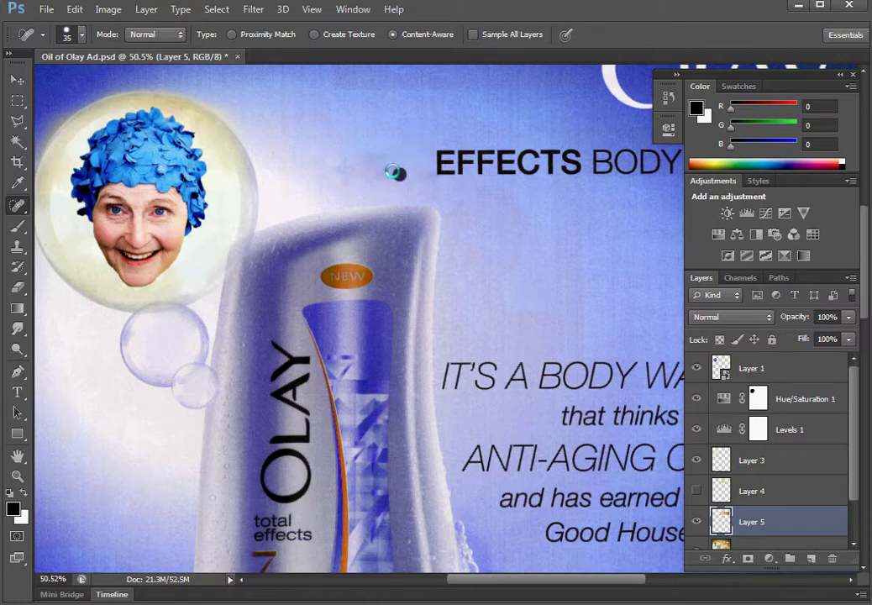
{"action": "mouse_move", "coordinate": [396, 161]}
{"action": "left_mouse_down"}
{"action": "mouse_move", "coordinate": [367, 157]}
{"action": "mouse_move", "coordinate": [378, 177]}
{"action": "mouse_move", "coordinate": [352, 168]}
{"action": "left_mouse_up"}
Zoom to 200% and pan around the healed area before EFFECTS.
{"action": "left_click", "coordinate": [17, 475]}
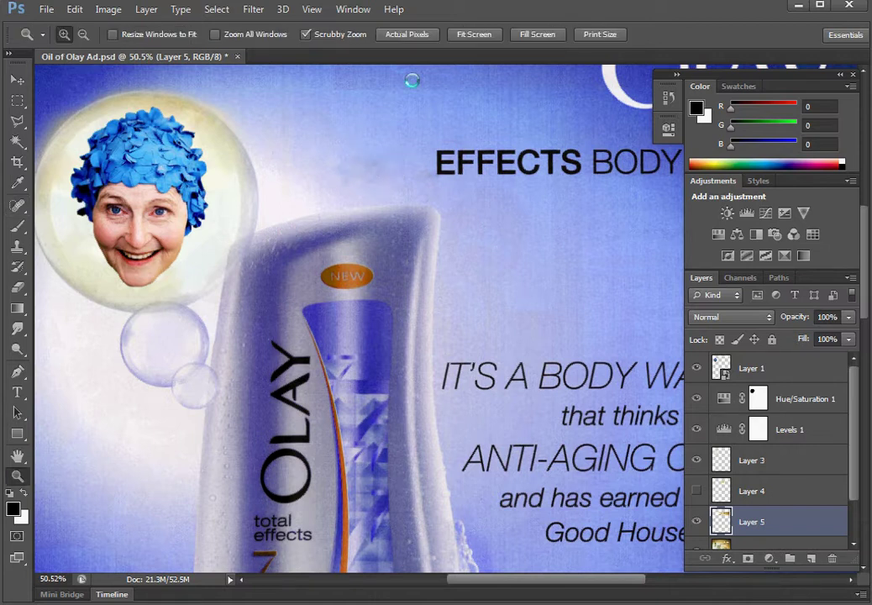
{"action": "left_click", "coordinate": [361, 178]}
{"action": "left_click", "coordinate": [386, 164]}
{"action": "left_click", "coordinate": [397, 162]}
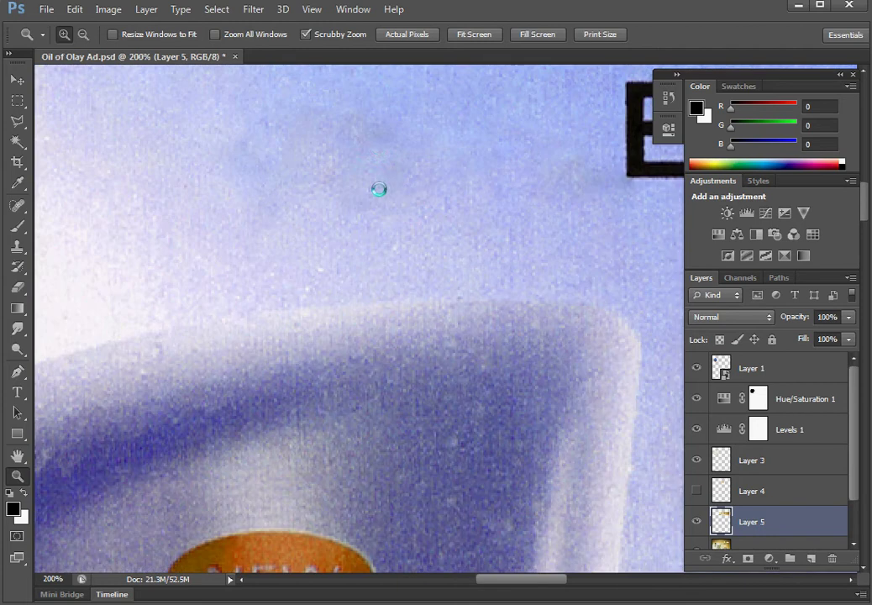
{"action": "scroll", "coordinate": [395, 210], "scroll_direction": "up", "scroll_amount": 5}
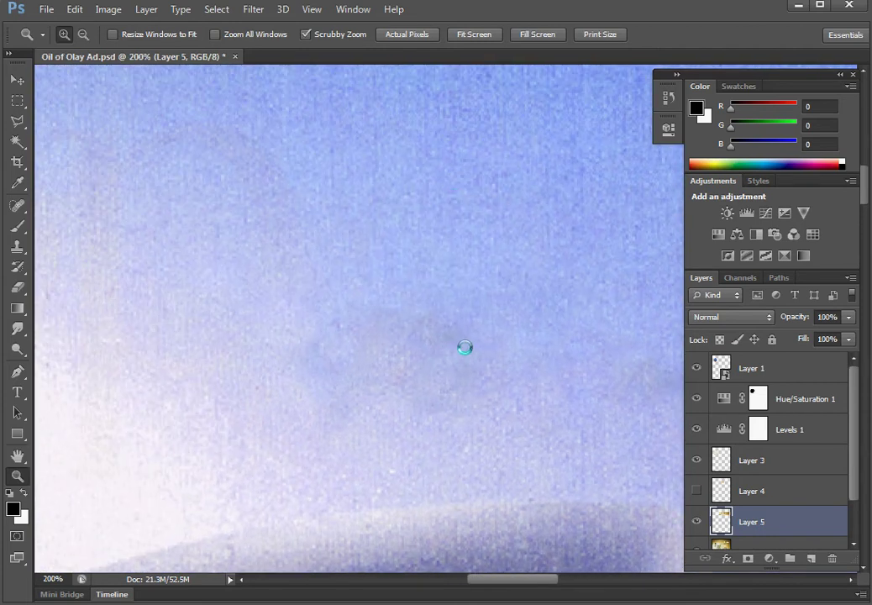
{"action": "left_click_drag", "start_coordinate": [472, 351], "coordinate": [404, 292]}
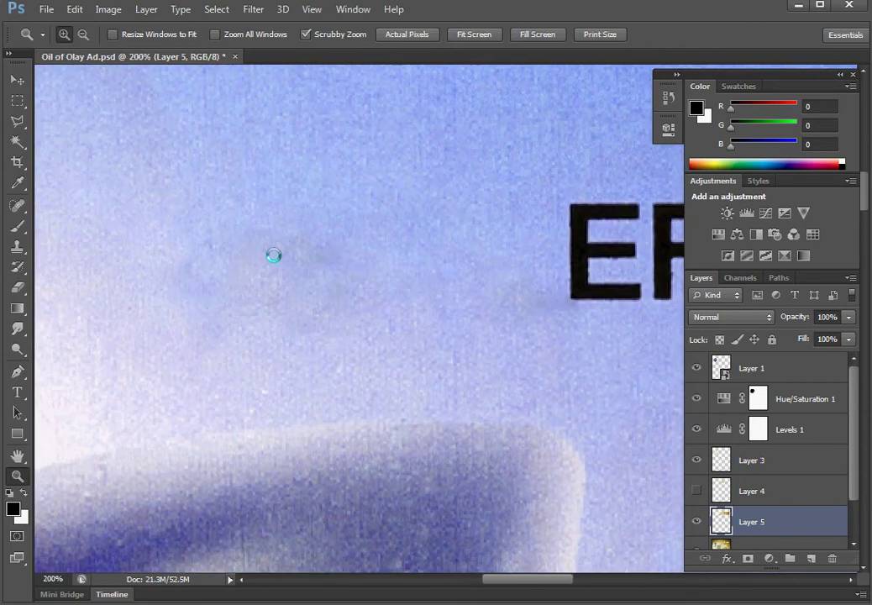
{"action": "left_click_drag", "start_coordinate": [258, 252], "coordinate": [363, 283]}
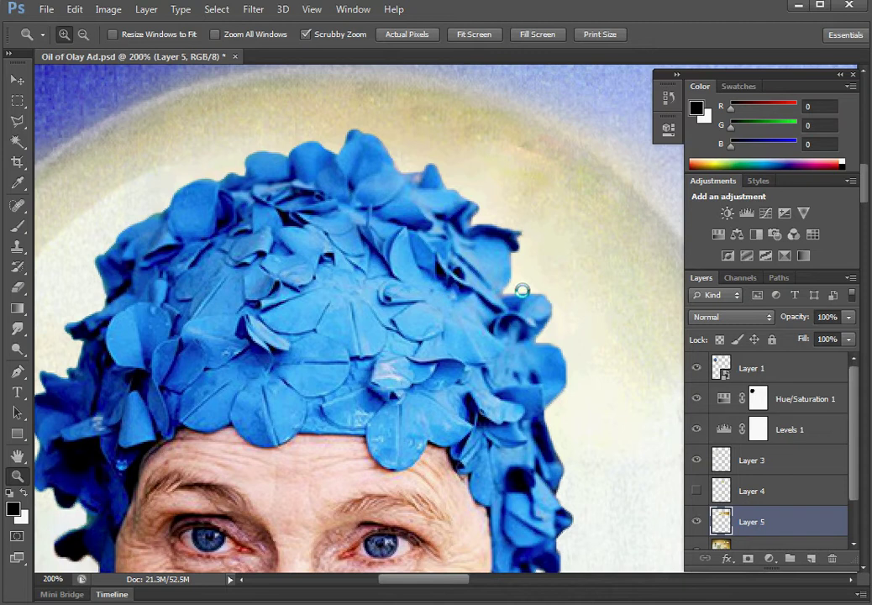
{"action": "left_click_drag", "start_coordinate": [562, 314], "coordinate": [484, 219]}
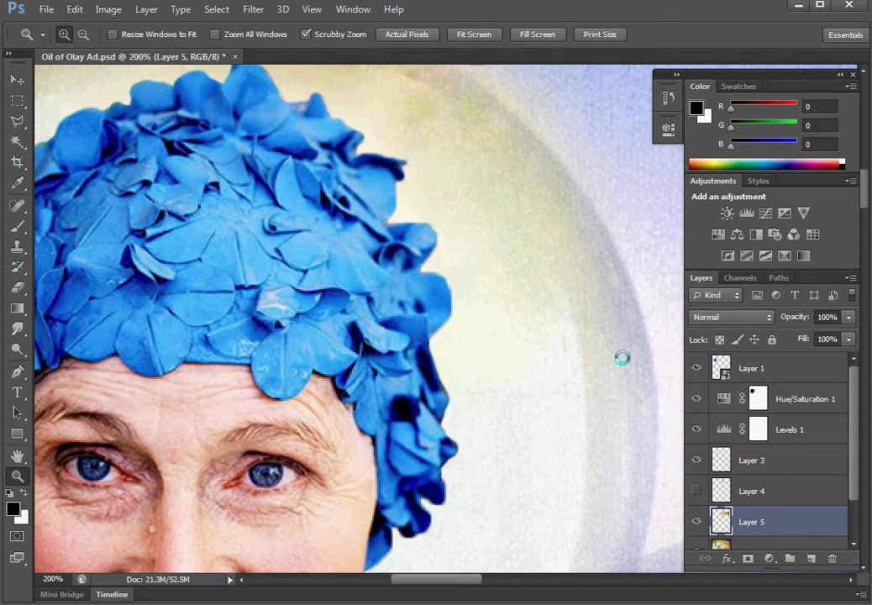
{"action": "scroll", "coordinate": [621, 358], "scroll_direction": "right", "scroll_amount": 6}
{"action": "scroll", "coordinate": [554, 361], "scroll_direction": "right", "scroll_amount": 2}
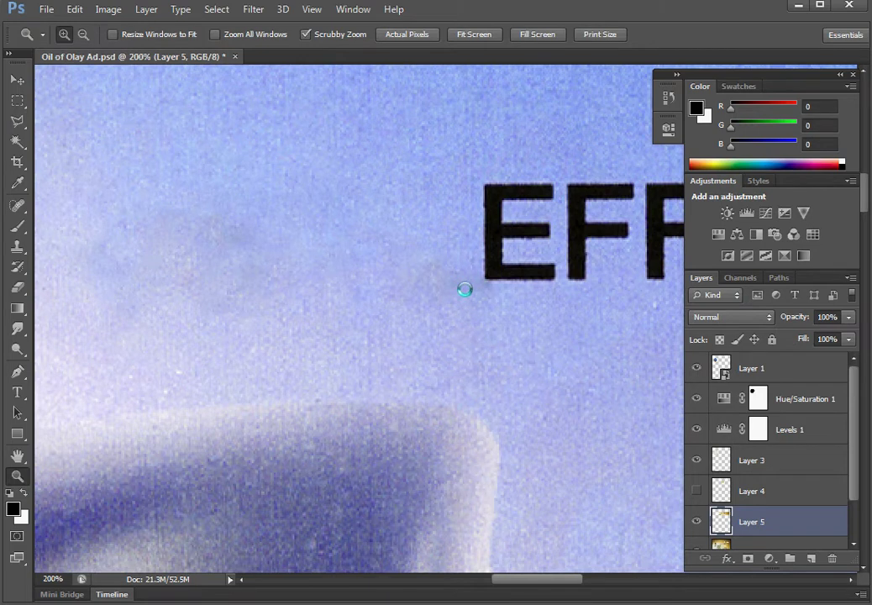
{"action": "right_click", "coordinate": [338, 224]}
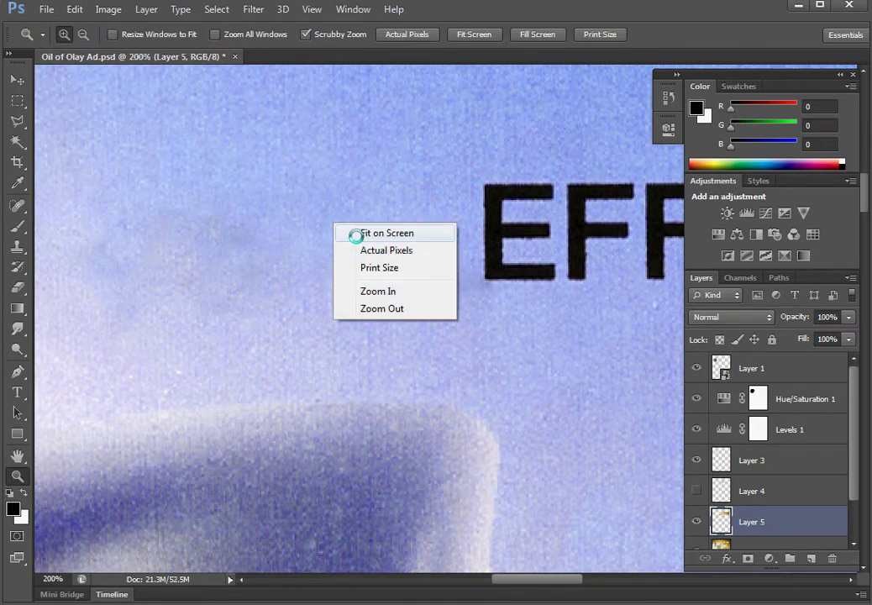
Fit the ad on screen, then zoom to 50% framing the headline and bottle.
{"action": "left_click", "coordinate": [356, 234]}
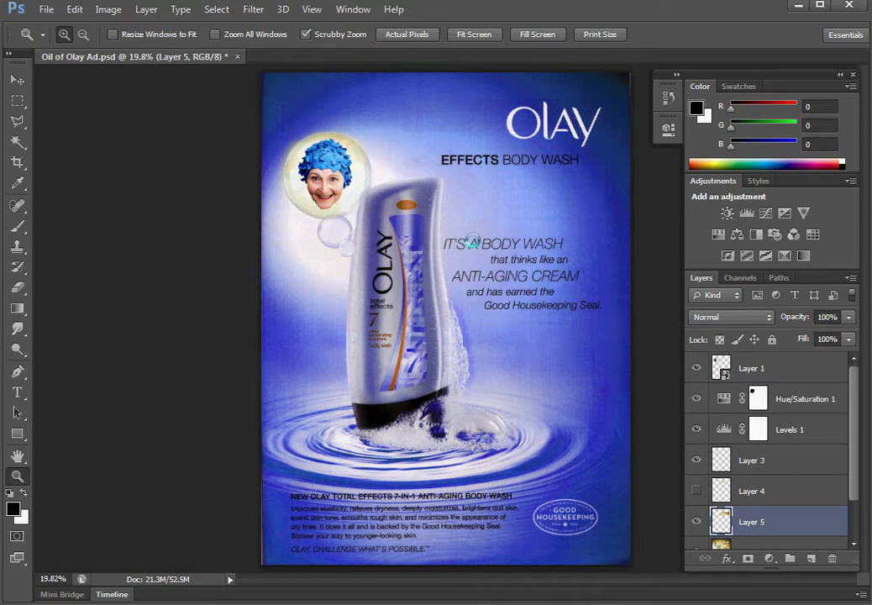
{"action": "left_click", "coordinate": [459, 202]}
{"action": "left_click", "coordinate": [463, 204]}
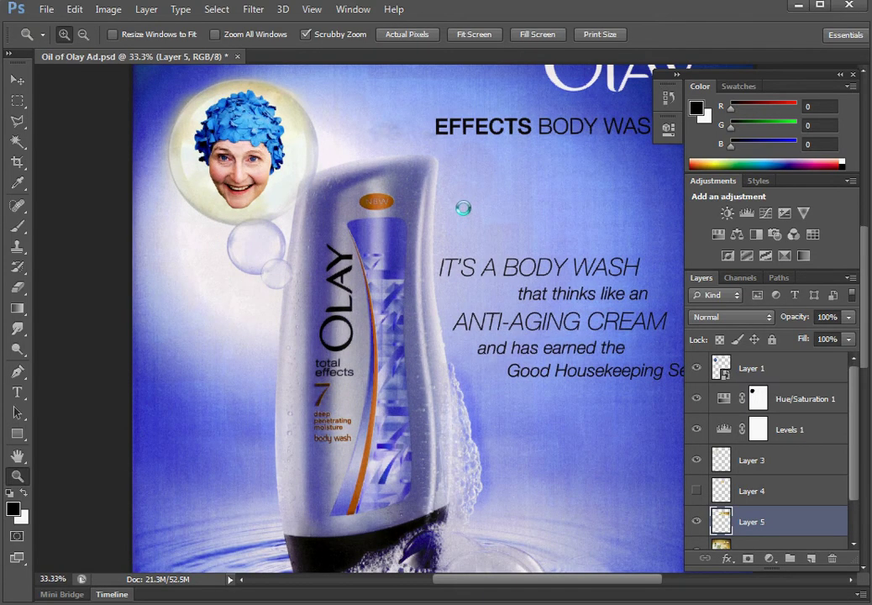
{"action": "left_click", "coordinate": [470, 206]}
{"action": "left_click_drag", "start_coordinate": [479, 185], "coordinate": [455, 257]}
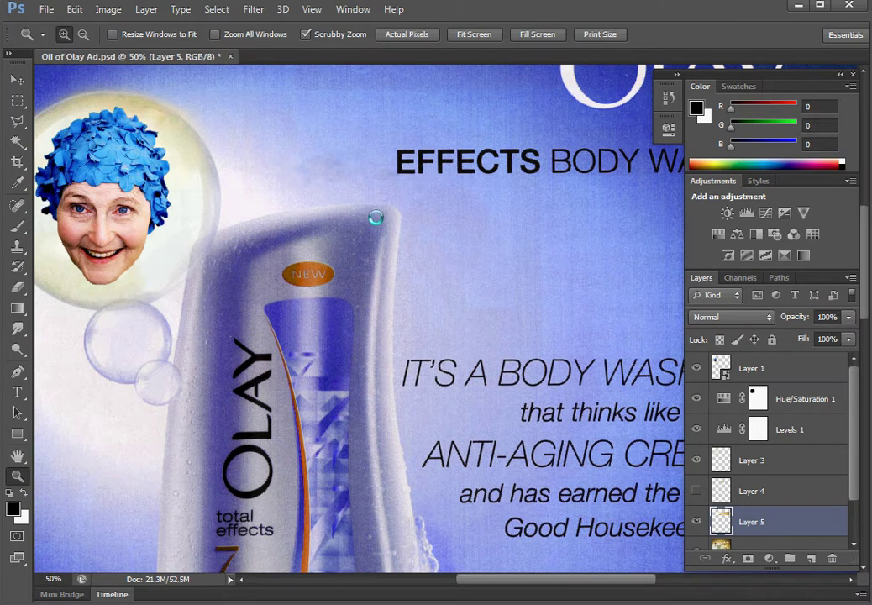
{"action": "left_click", "coordinate": [16, 393]}
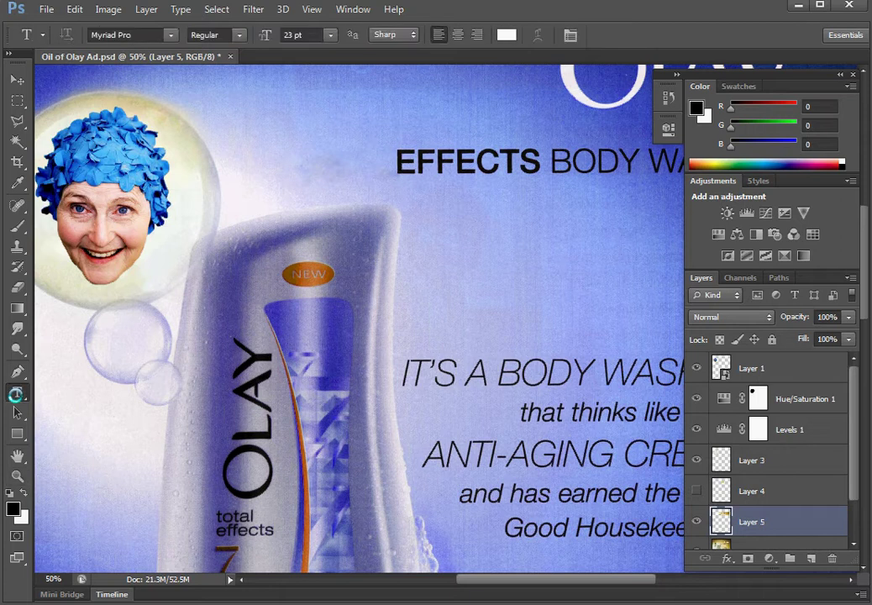
Type TOTAL in black before EFFECTS, shift it left and reduce its font size.
{"action": "left_click", "coordinate": [311, 169]}
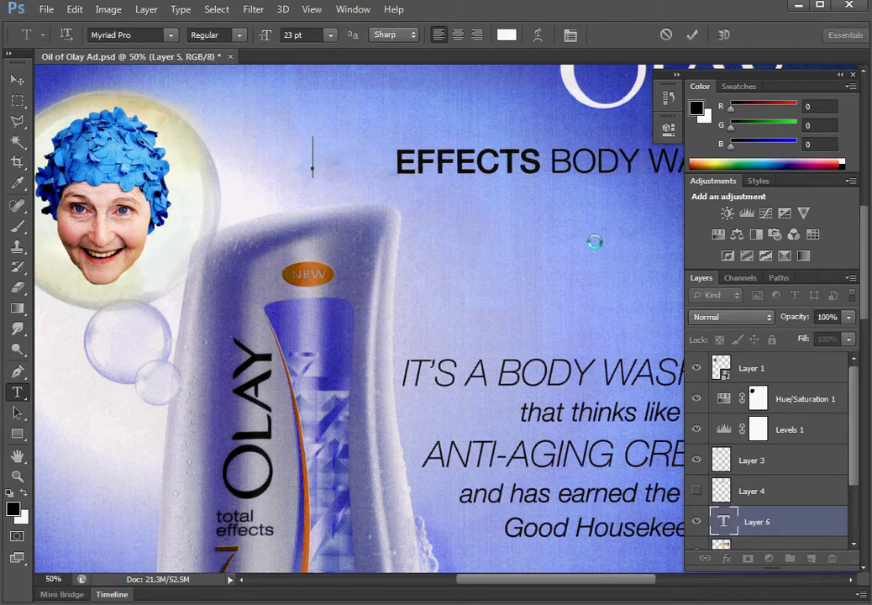
{"action": "type", "text": "TOTAL"}
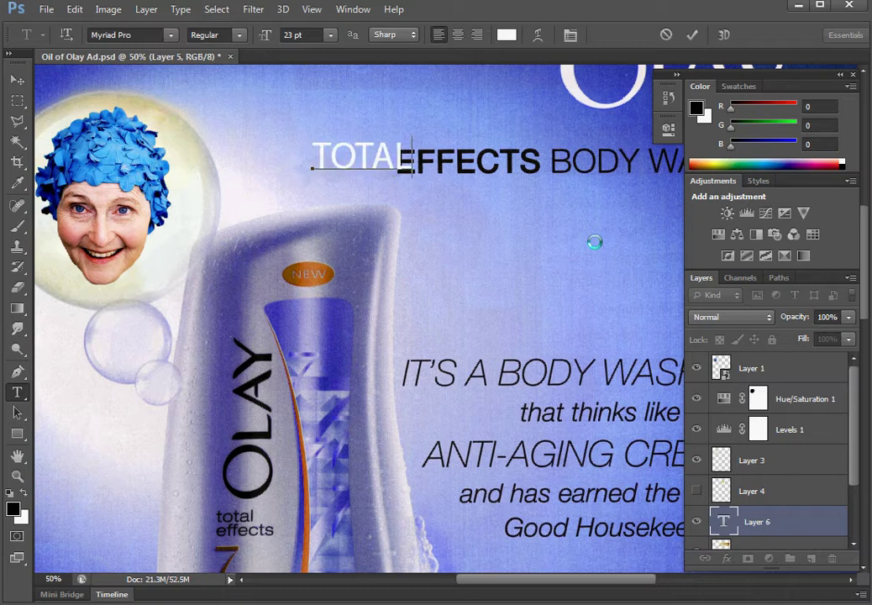
{"action": "double_click", "coordinate": [348, 158]}
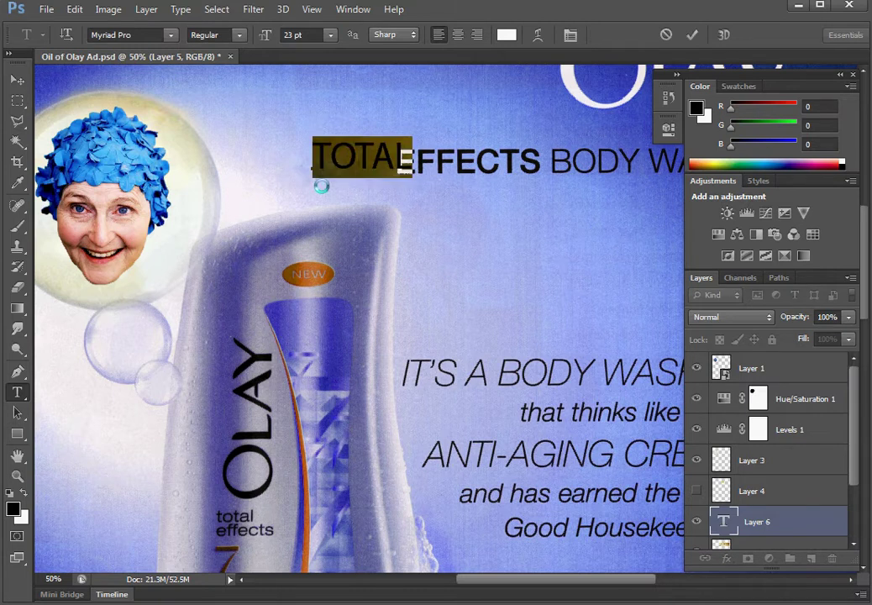
{"action": "left_click", "coordinate": [23, 494]}
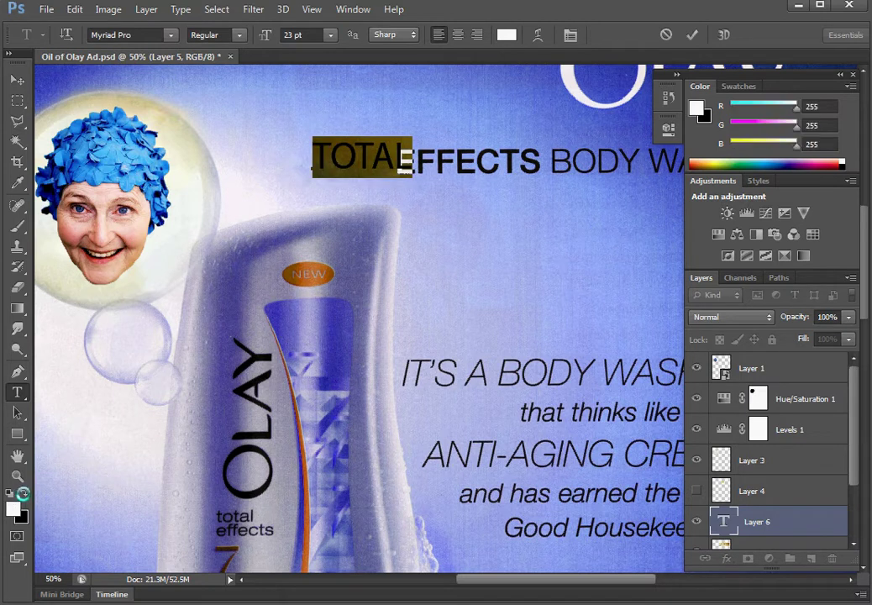
{"action": "left_click", "coordinate": [22, 494]}
{"action": "left_click", "coordinate": [334, 157]}
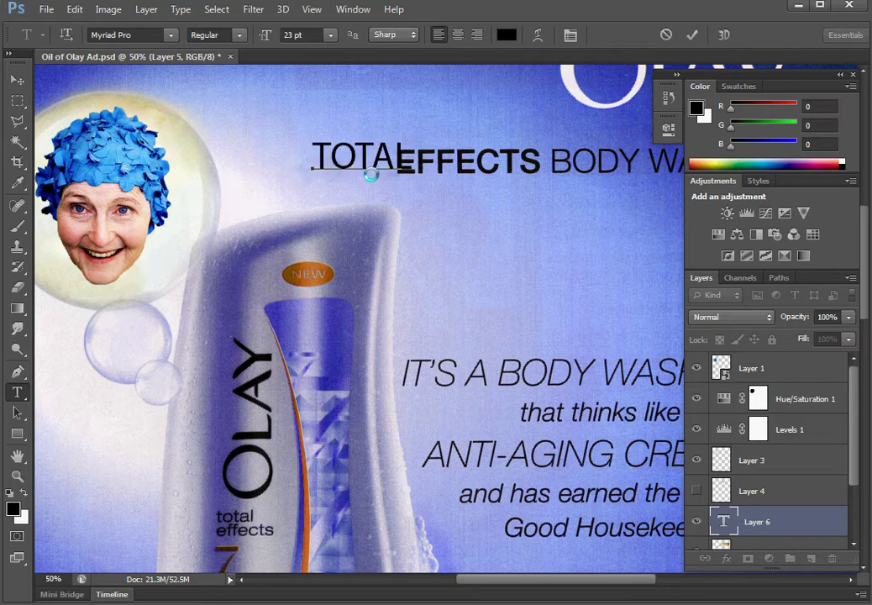
{"action": "left_click_drag", "start_coordinate": [366, 191], "coordinate": [347, 180]}
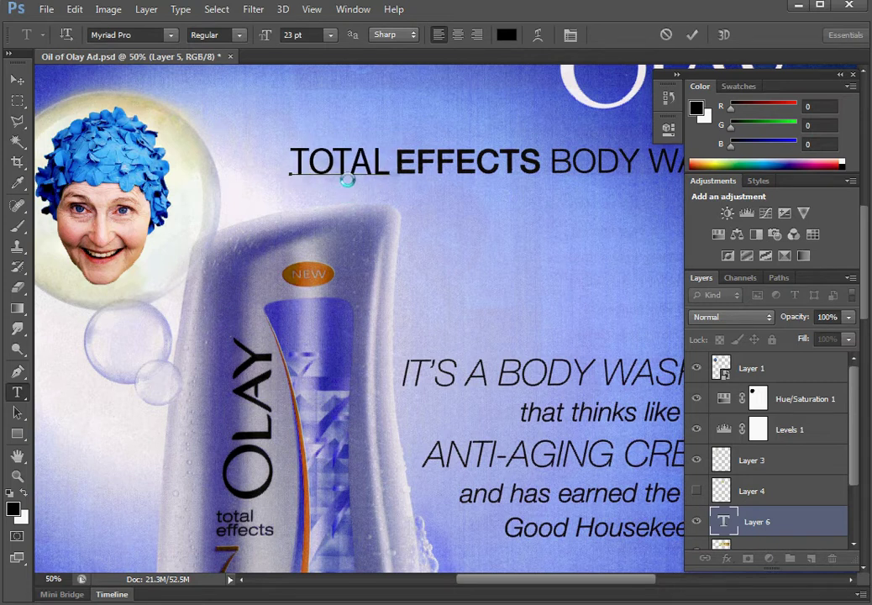
{"action": "mouse_move", "coordinate": [263, 34]}
{"action": "left_mouse_down"}
{"action": "mouse_move", "coordinate": [251, 35]}
{"action": "mouse_move", "coordinate": [267, 36]}
{"action": "left_mouse_up"}
{"action": "double_click", "coordinate": [323, 163]}
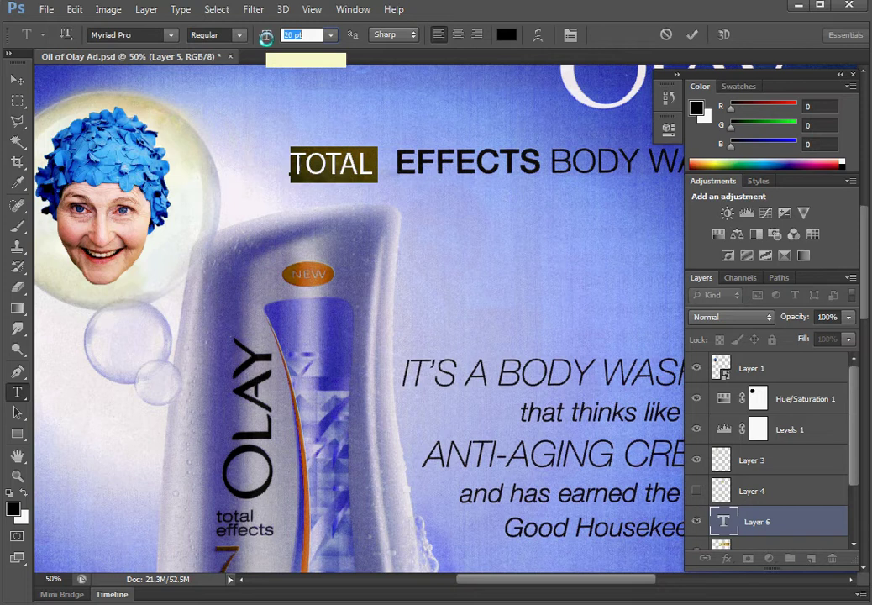
Set the TOTAL text's font style to Myriad Pro Bold.
{"action": "left_click", "coordinate": [393, 32]}
{"action": "left_click", "coordinate": [394, 31]}
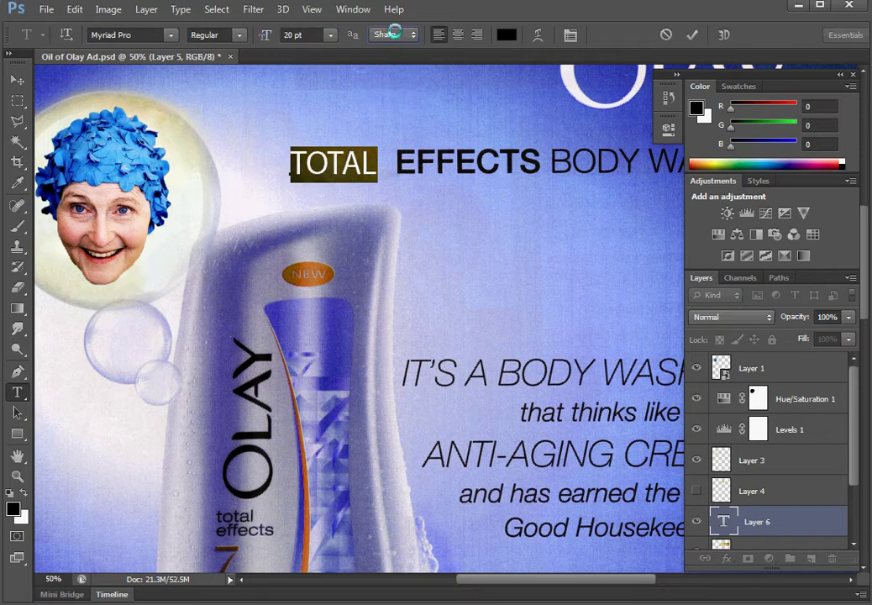
{"action": "left_click", "coordinate": [238, 35]}
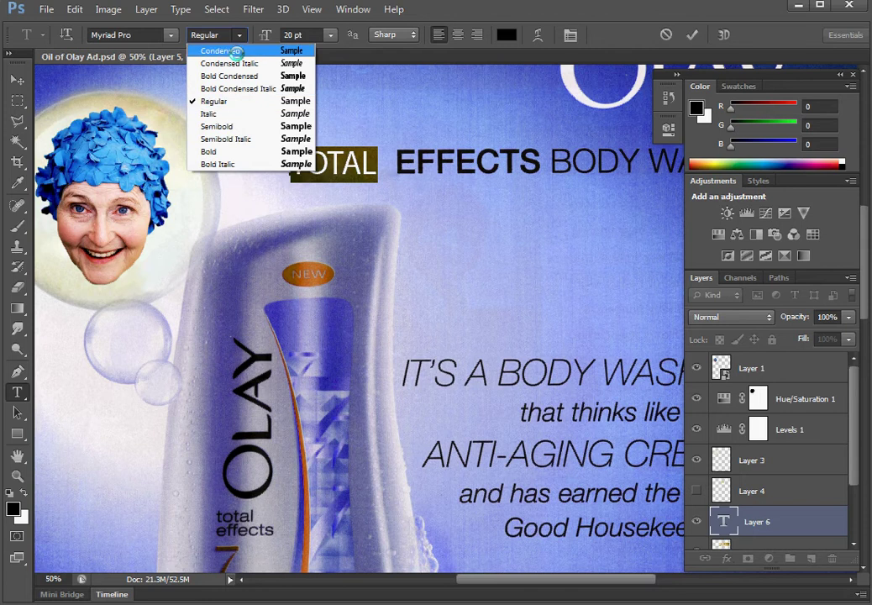
{"action": "left_click", "coordinate": [238, 89]}
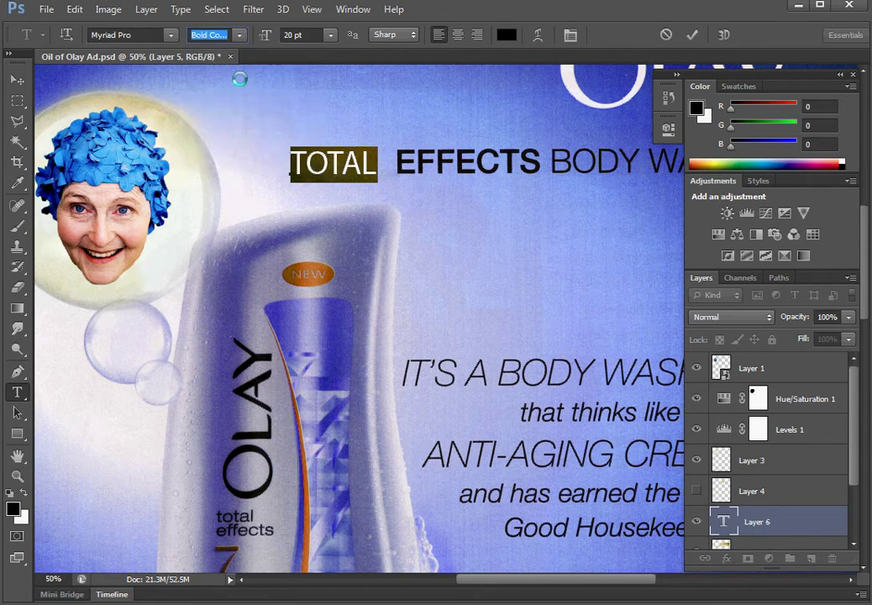
{"action": "left_click", "coordinate": [239, 35]}
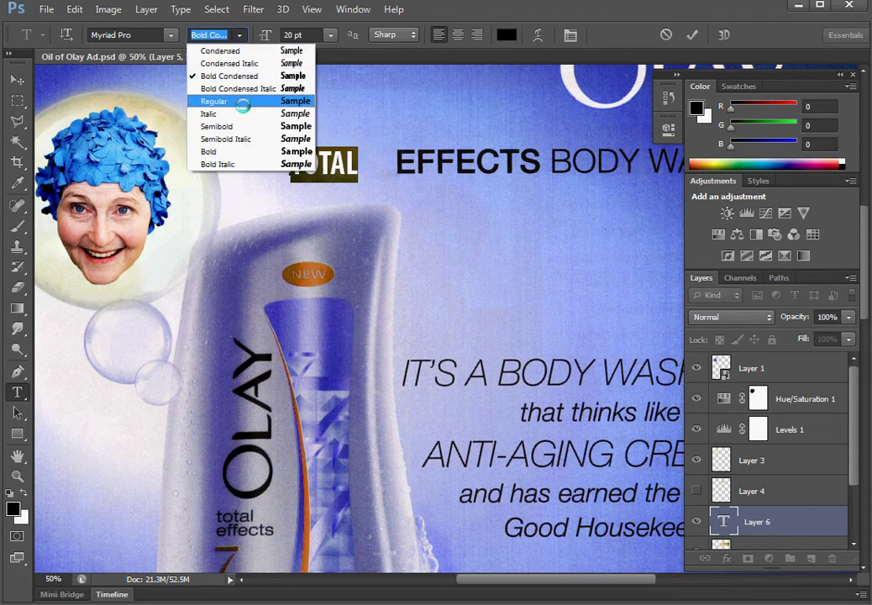
{"action": "left_click", "coordinate": [240, 151]}
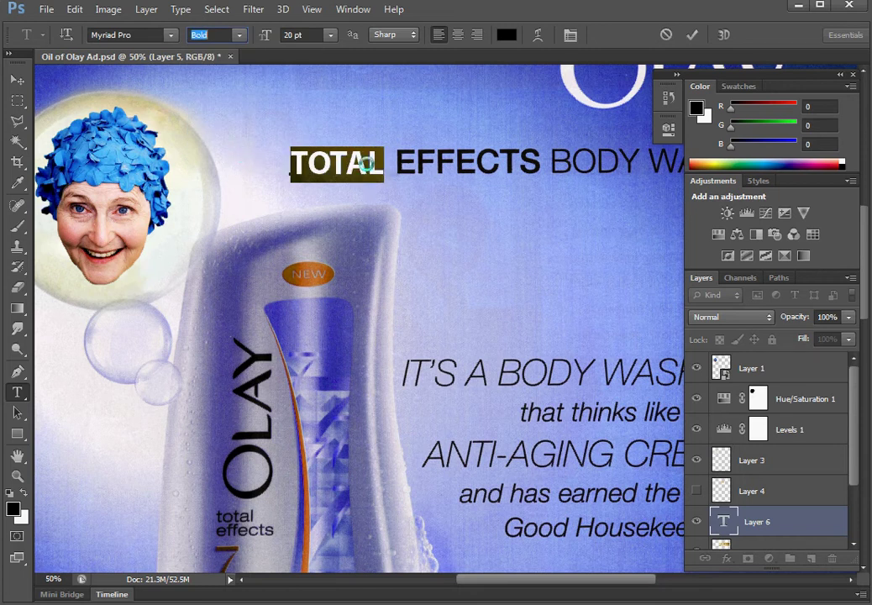
Set TOTAL to 19 pt and nudge it slightly up and right.
{"action": "left_click", "coordinate": [287, 35]}
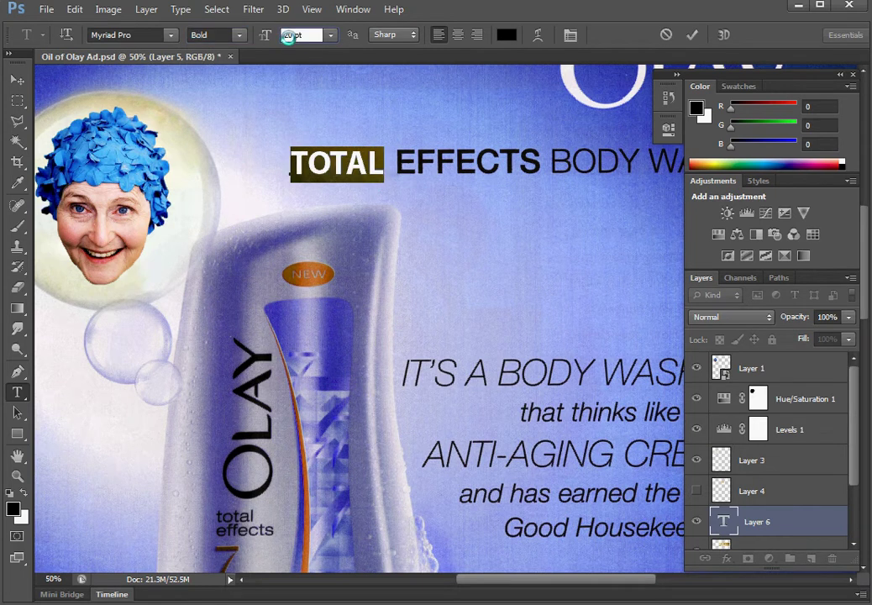
{"action": "double_click", "coordinate": [290, 36]}
{"action": "type", "text": "19"}
{"action": "key", "text": "Return"}
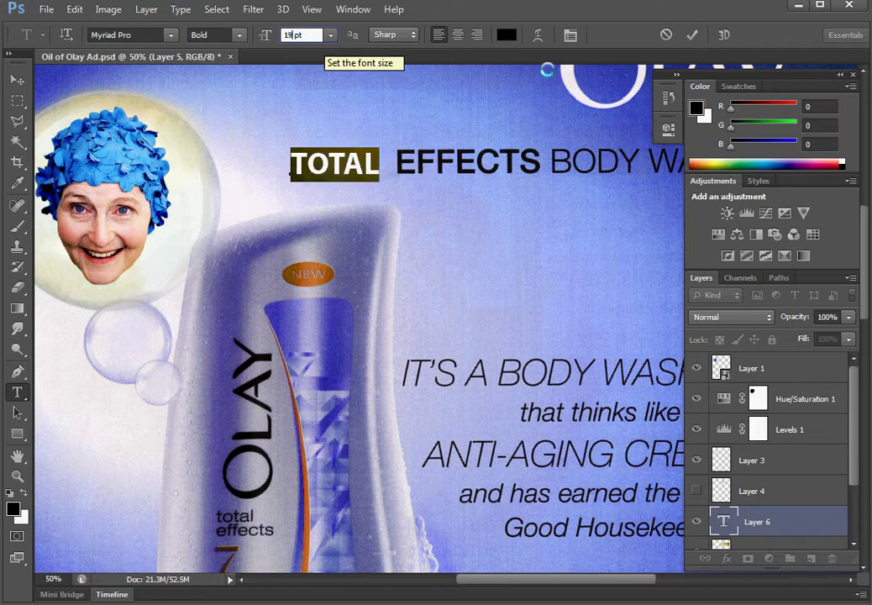
{"action": "left_click", "coordinate": [358, 179]}
{"action": "left_click_drag", "start_coordinate": [360, 193], "coordinate": [364, 189]}
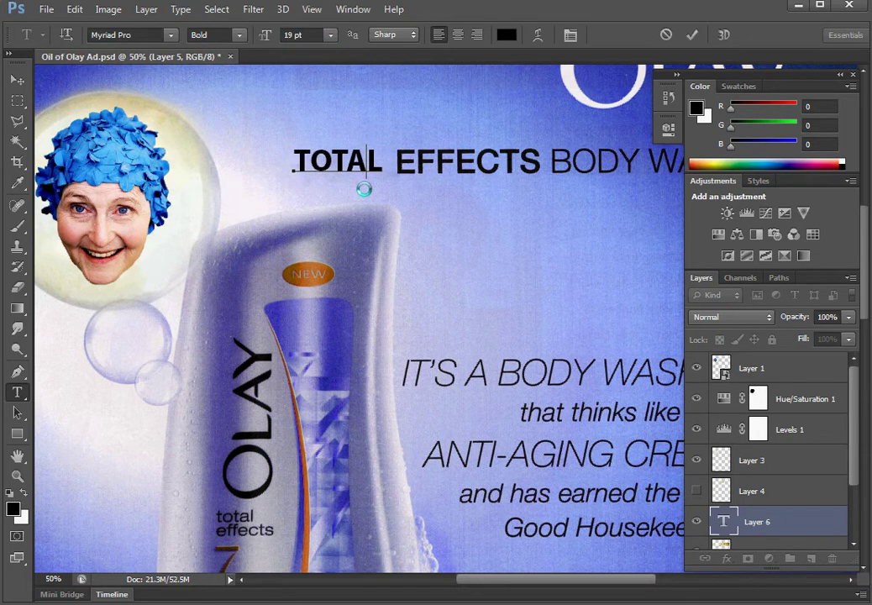
Enlarge TOTAL to 21 pt and slide it snugly against EFFECTS.
{"action": "left_click", "coordinate": [294, 35]}
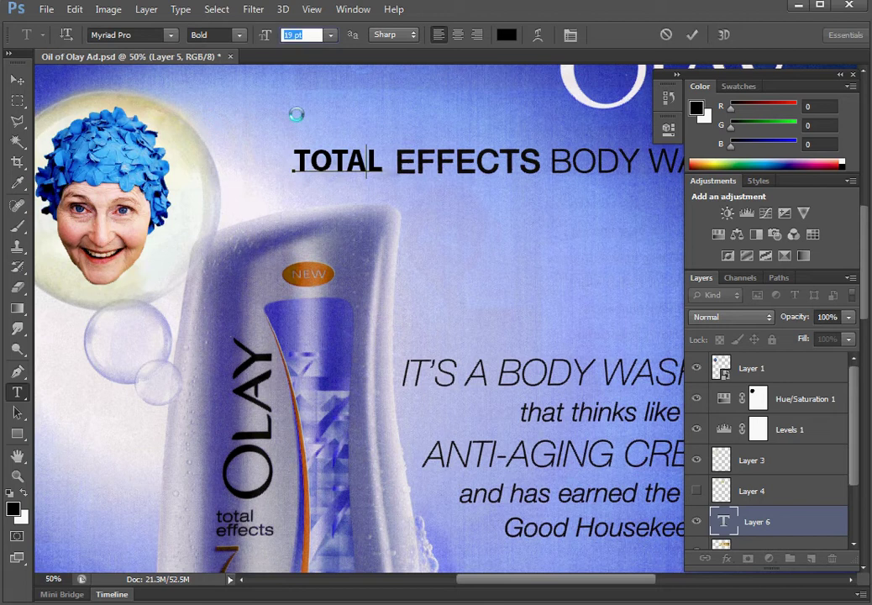
{"action": "double_click", "coordinate": [334, 164]}
{"action": "left_click_drag", "start_coordinate": [265, 38], "coordinate": [267, 39]}
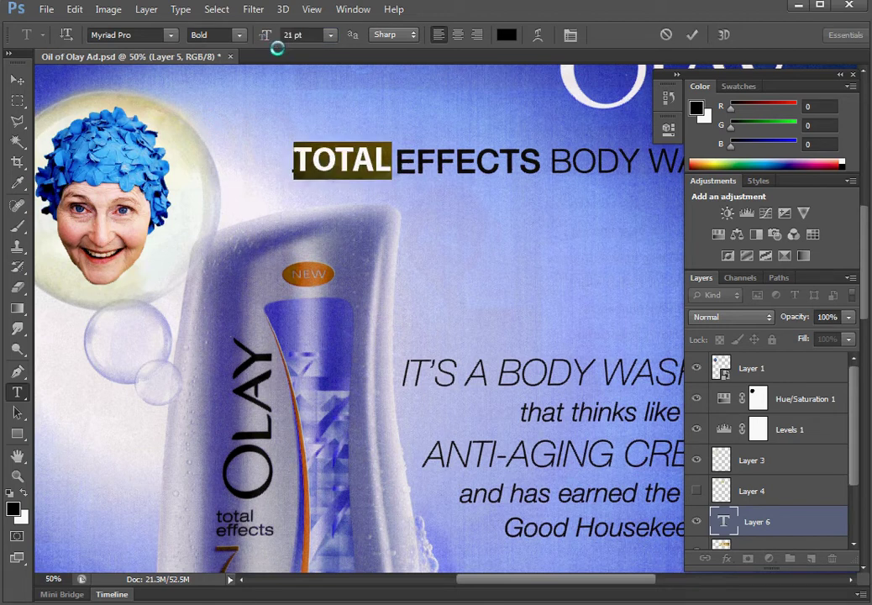
{"action": "left_click_drag", "start_coordinate": [400, 187], "coordinate": [363, 187]}
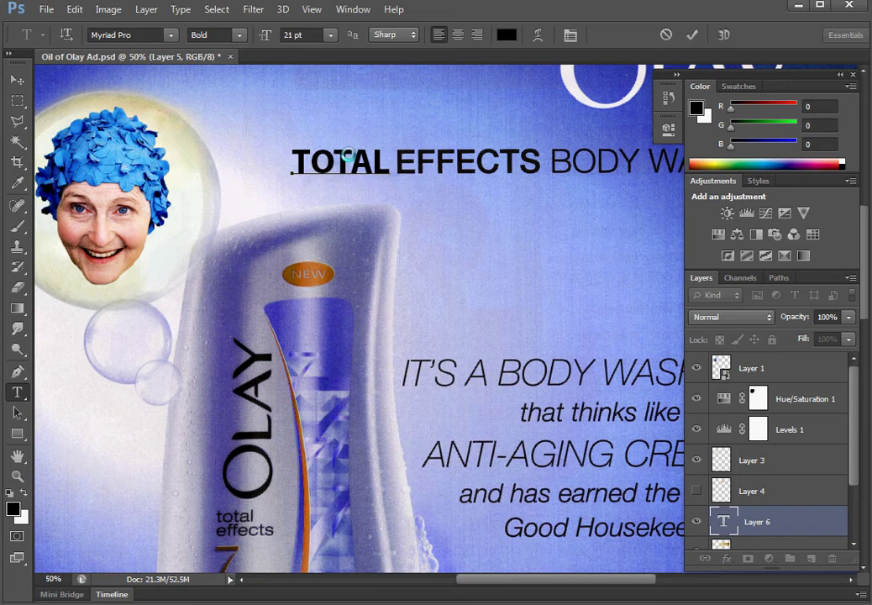
Commit the TOTAL text by selecting Layer 4, then hide the new TOTAL layer.
{"action": "left_click", "coordinate": [349, 161]}
{"action": "left_click", "coordinate": [760, 499]}
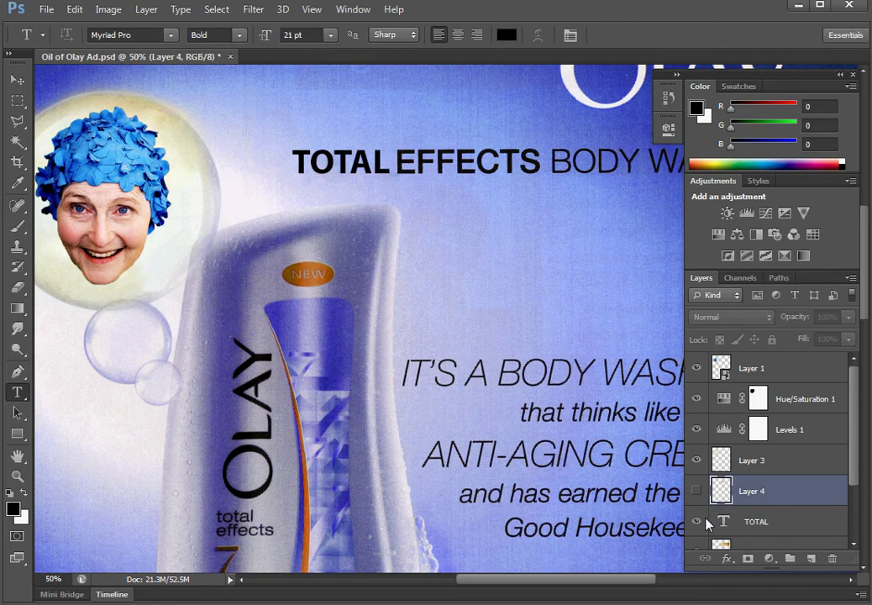
{"action": "left_click", "coordinate": [697, 521]}
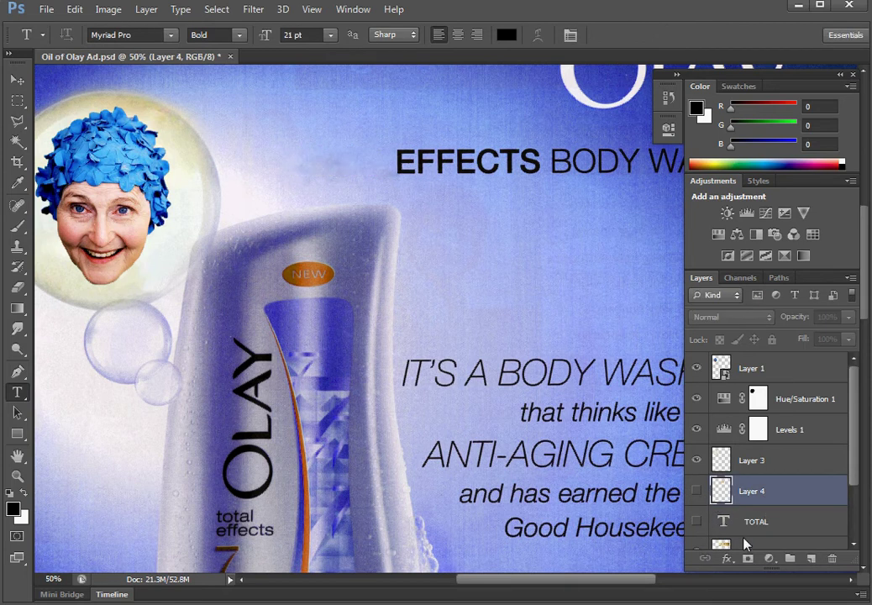
{"action": "scroll", "coordinate": [716, 519], "scroll_direction": "down", "scroll_amount": 1}
Hide Layer 5 and toggle Layer 4 and the new TOTAL layer to compare headlines.
{"action": "left_click", "coordinate": [697, 522]}
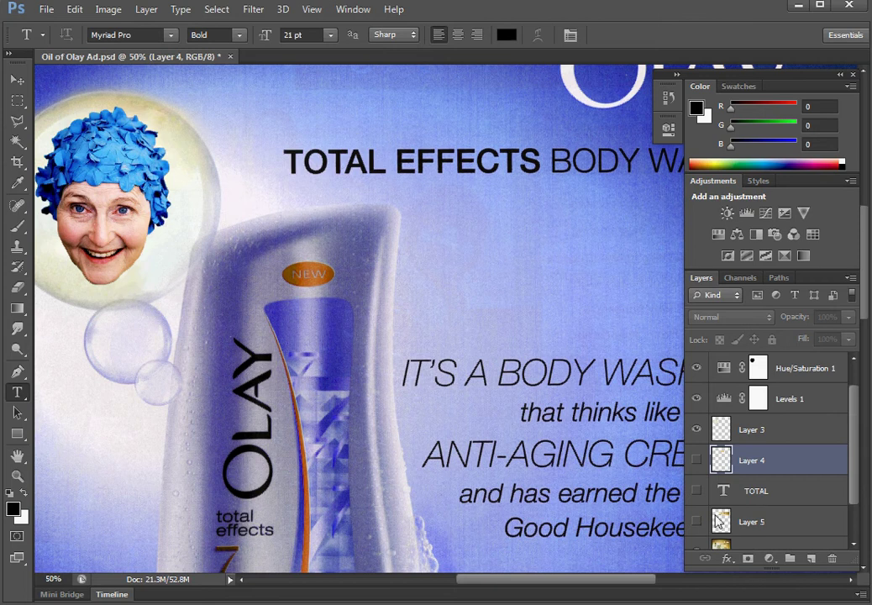
{"action": "left_click", "coordinate": [699, 461]}
{"action": "left_click", "coordinate": [699, 461]}
{"action": "left_click", "coordinate": [696, 496]}
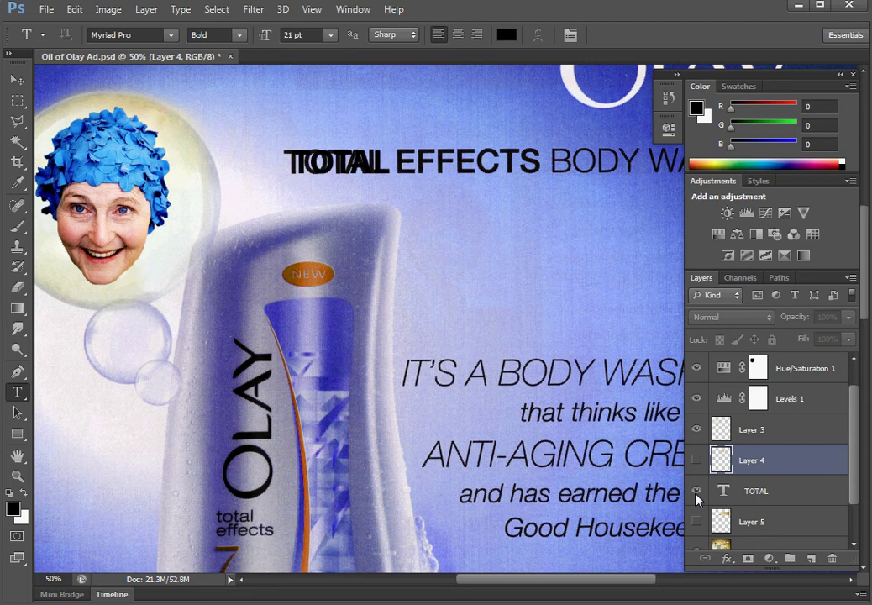
{"action": "left_click", "coordinate": [696, 494]}
{"action": "left_click", "coordinate": [696, 495]}
{"action": "left_click", "coordinate": [696, 495]}
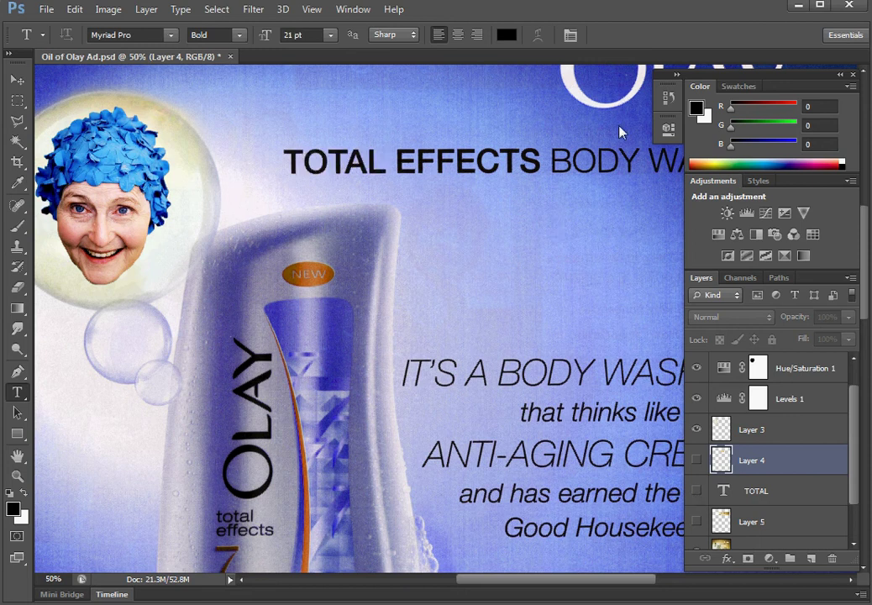